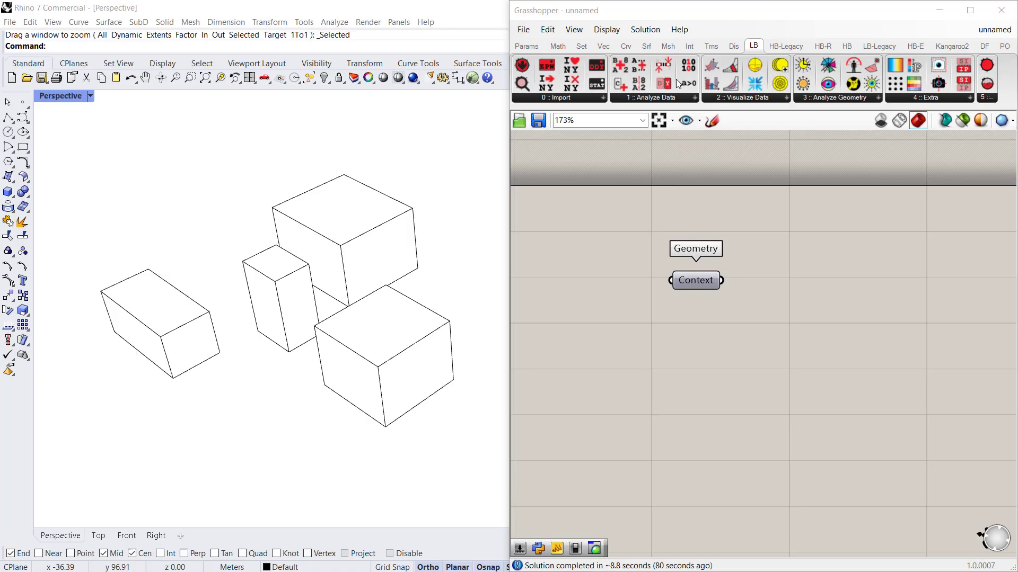
# Add an LB Sky Mask component from 3 :: Analyze Geometry, placed right of the Context parameter.
pyautogui.click(826, 98)
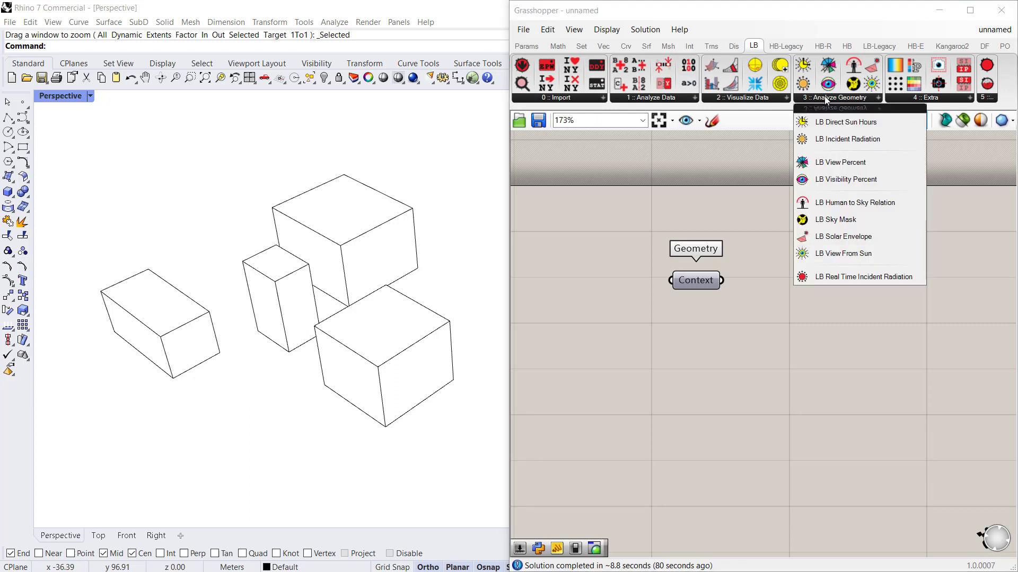
pyautogui.click(855, 225)
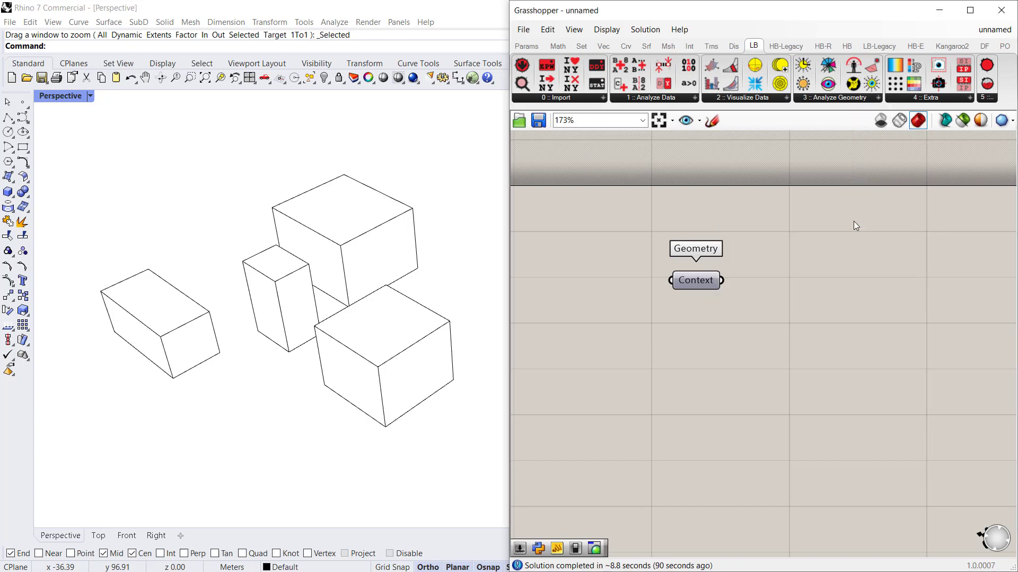
pyautogui.click(815, 359)
pyautogui.moveTo(832, 356); pyautogui.dragTo(873, 355)
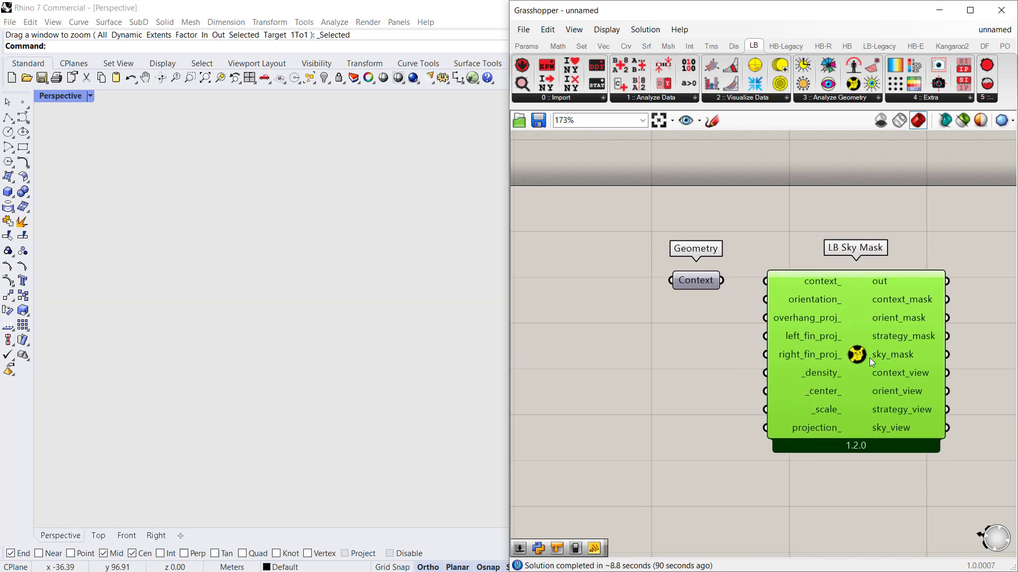
# Turn on Enable Preview for the LB Sky Mask component.
pyautogui.click(693, 282)
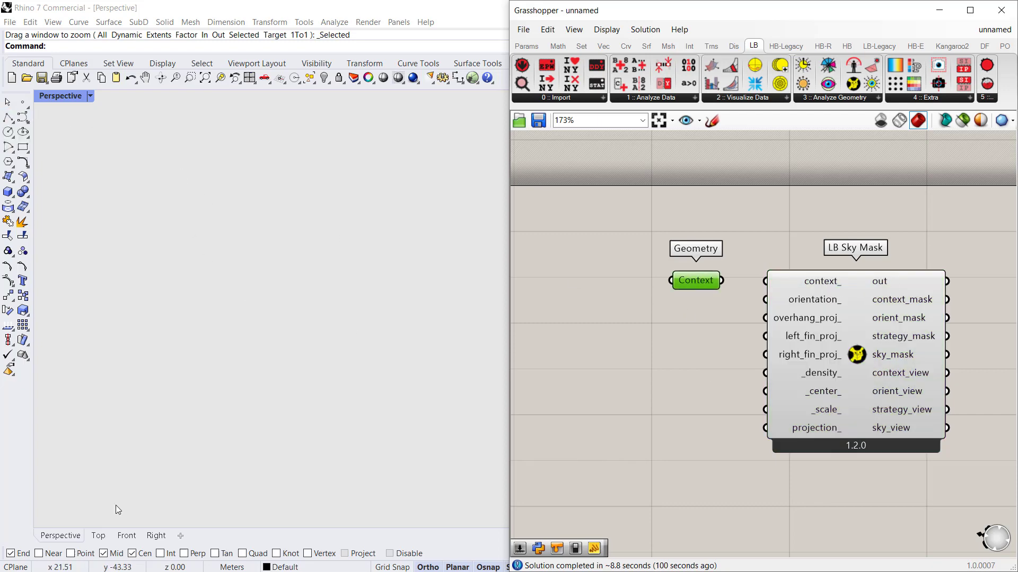
pyautogui.click(857, 357)
pyautogui.middleClick(857, 356)
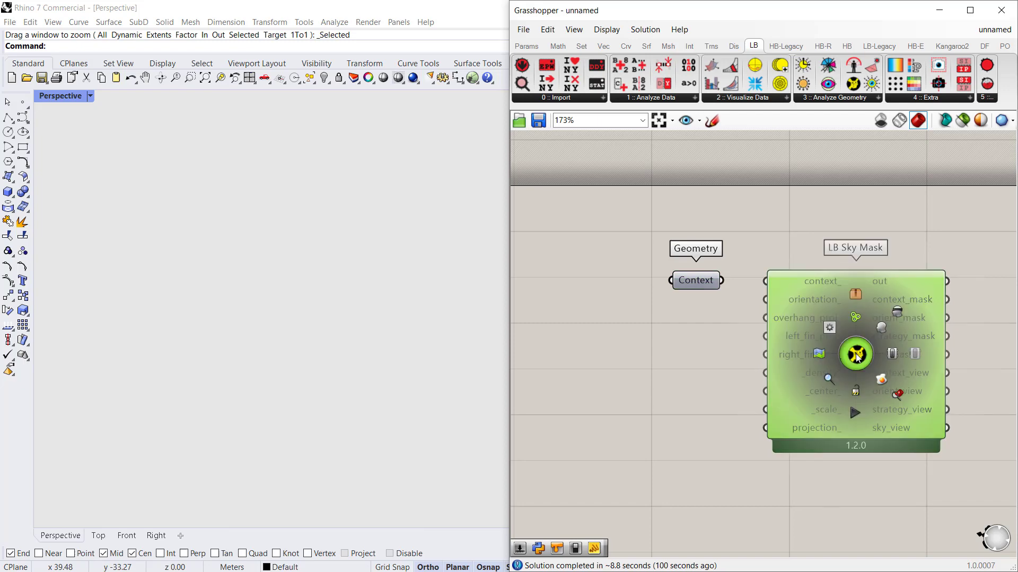
pyautogui.click(880, 330)
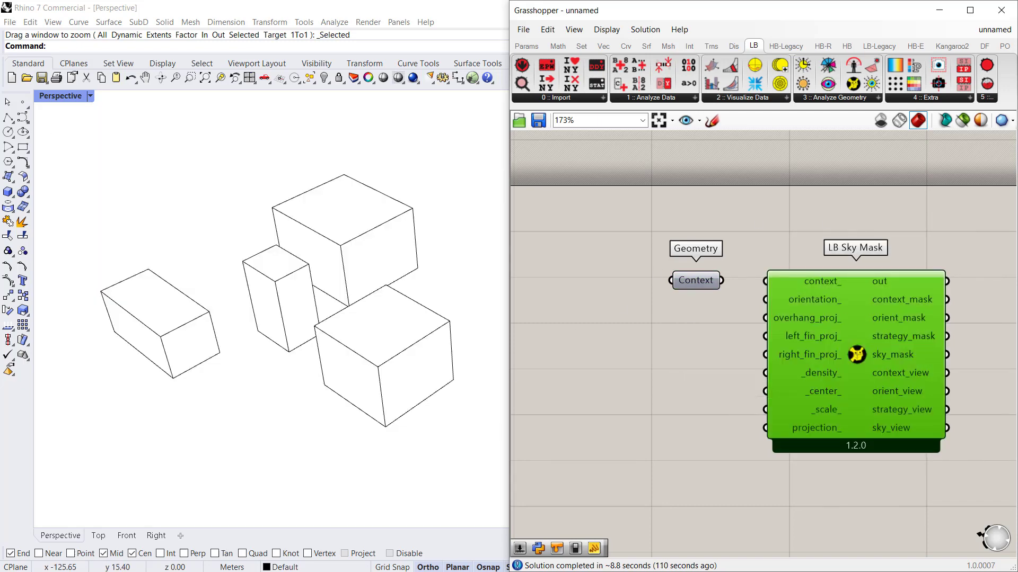
# Switch Rhino to the Top viewport and show the Context boxes with shaded preview.
pyautogui.click(98, 537)
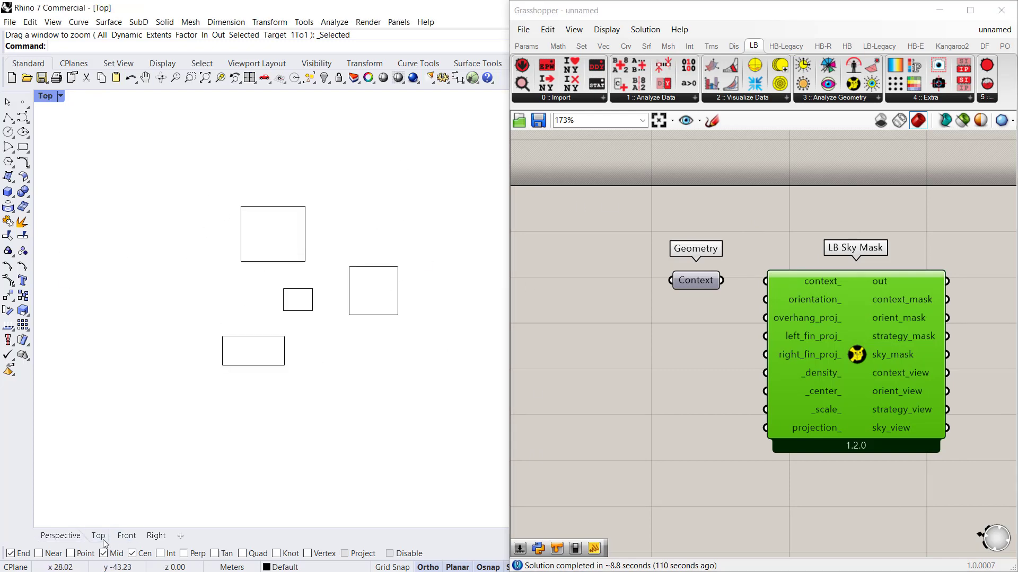
pyautogui.click(523, 302)
pyautogui.click(695, 281)
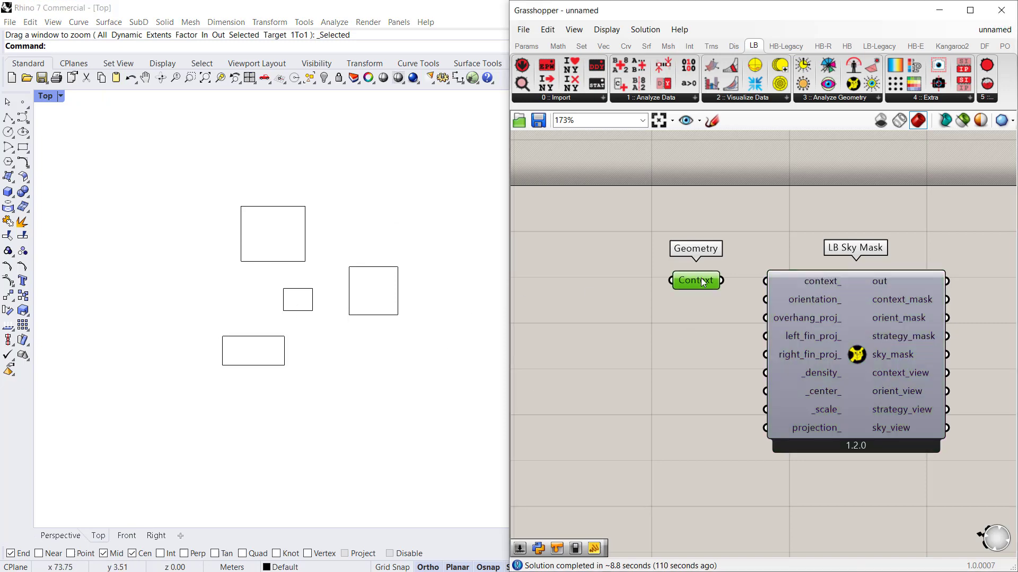
pyautogui.click(963, 122)
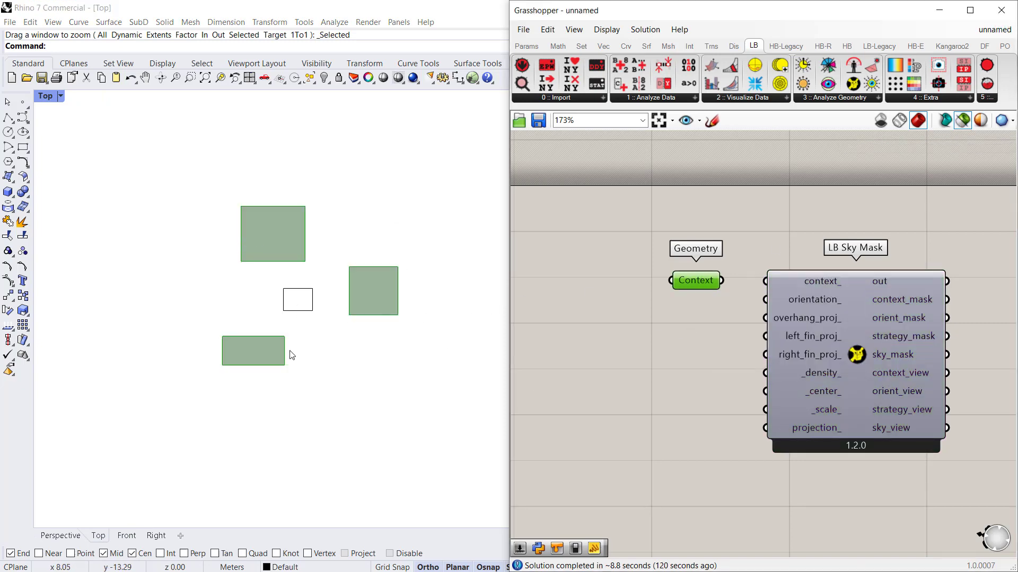
pyautogui.click(301, 311)
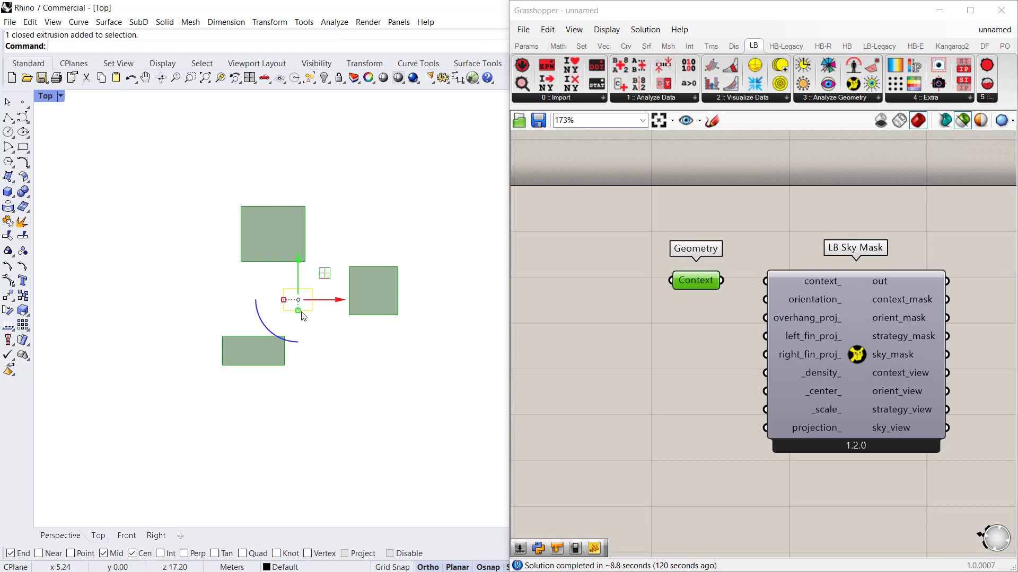
pyautogui.click(272, 316)
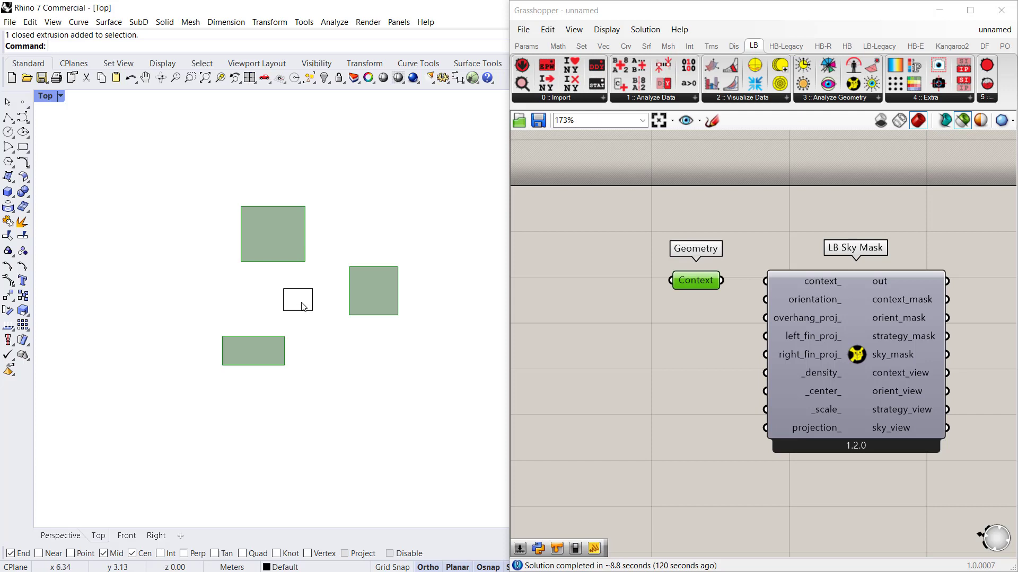
pyautogui.click(850, 340)
# Fit the sky dome in the Top view and wire Context into LB Sky Mask's context_ input.
pyautogui.middleClick(850, 341)
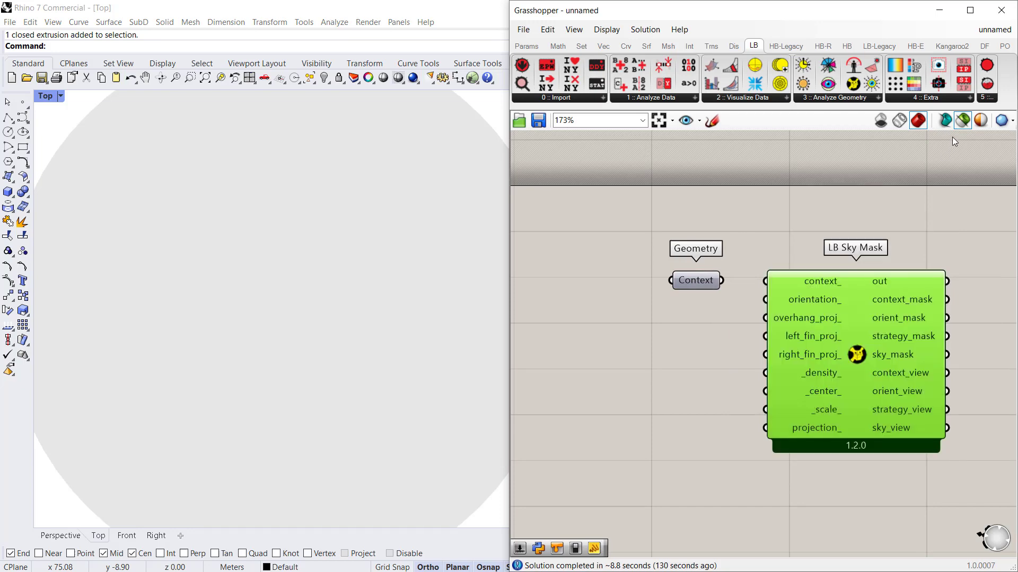
pyautogui.click(607, 421)
pyautogui.scroll(-2, 311, 366)
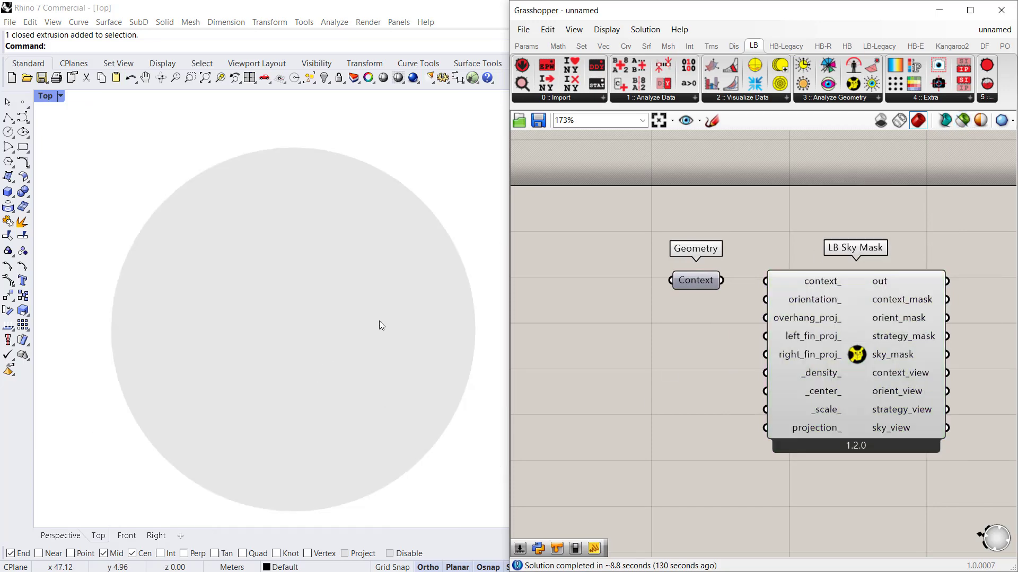
pyautogui.moveTo(379, 320); pyautogui.dragTo(346, 313, button='right')
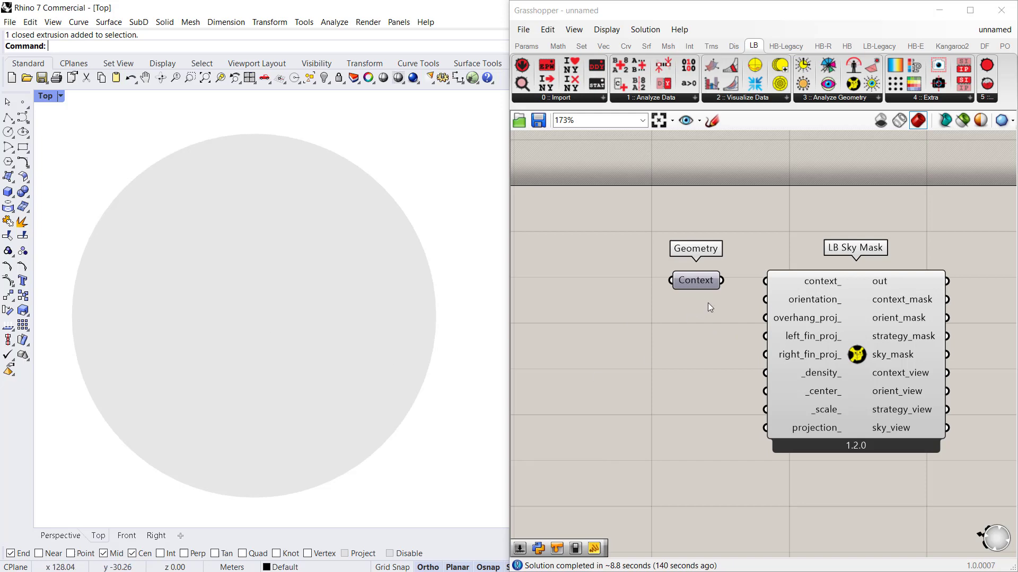
pyautogui.moveTo(722, 281); pyautogui.dragTo(767, 282)
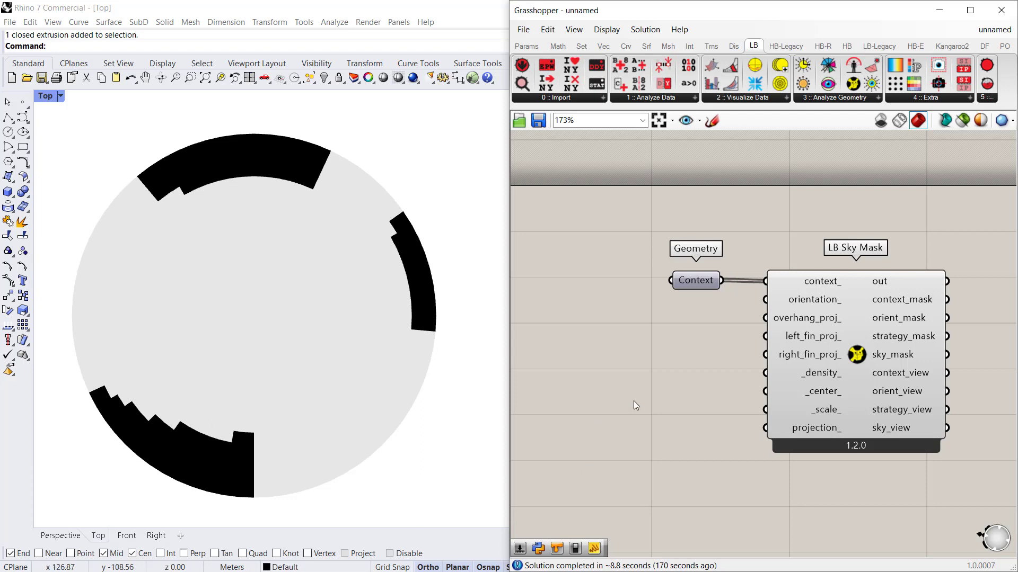
pyautogui.moveTo(822, 407)
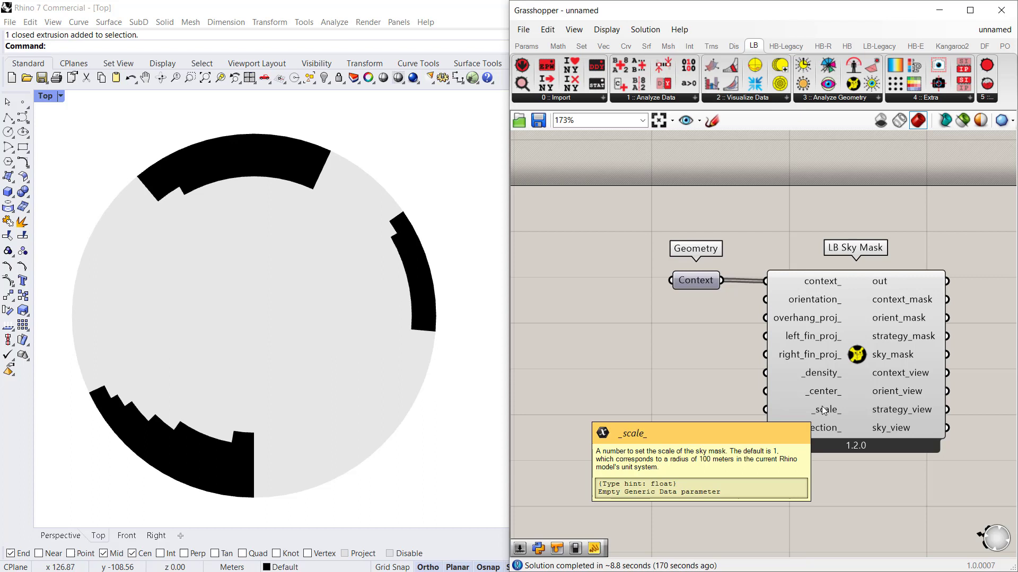
# Try a 0..1 Number Slider wired to _scale_, then delete it.
pyautogui.doubleClick(692, 412)
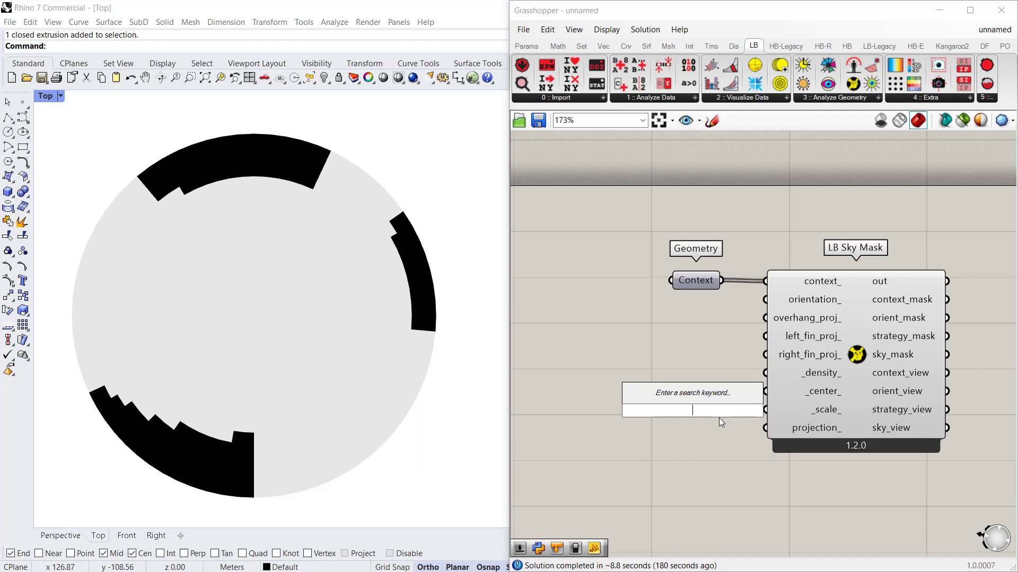
pyautogui.write('1')
pyautogui.press('BackSpace')
pyautogui.write('0..')
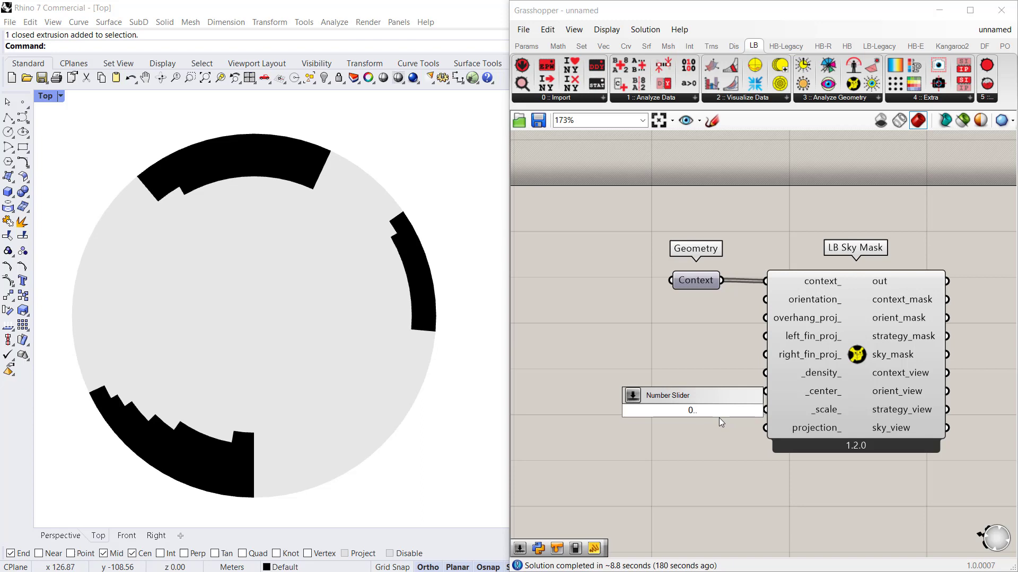
pyautogui.write('1')
pyautogui.press('Return')
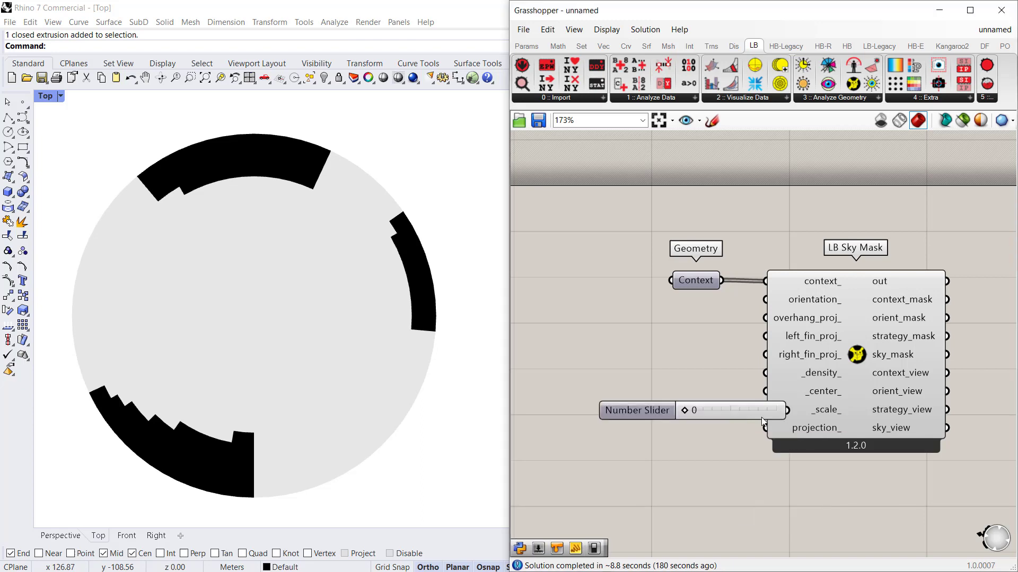
pyautogui.moveTo(751, 411); pyautogui.dragTo(683, 412)
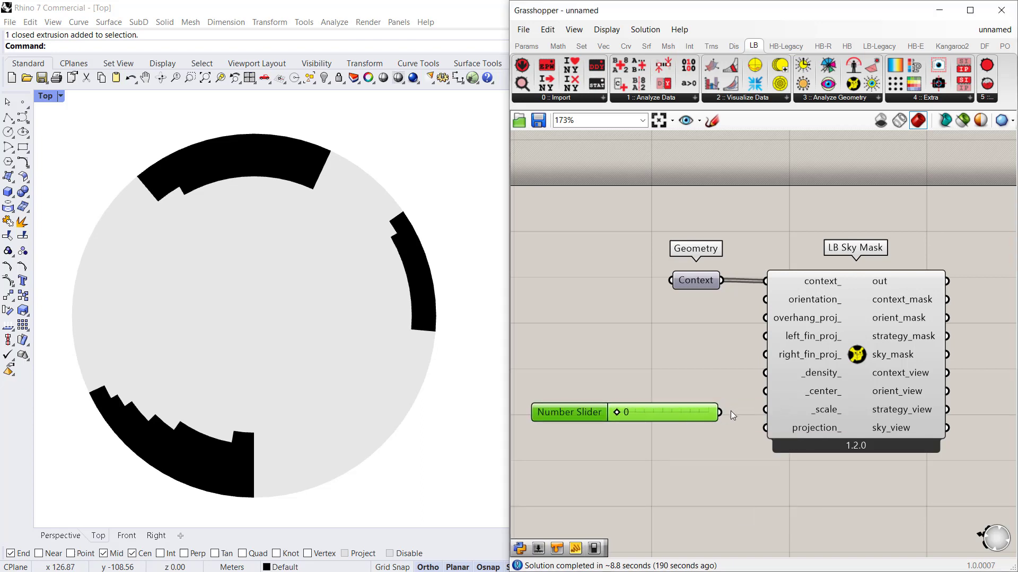
pyautogui.moveTo(762, 419); pyautogui.dragTo(763, 415)
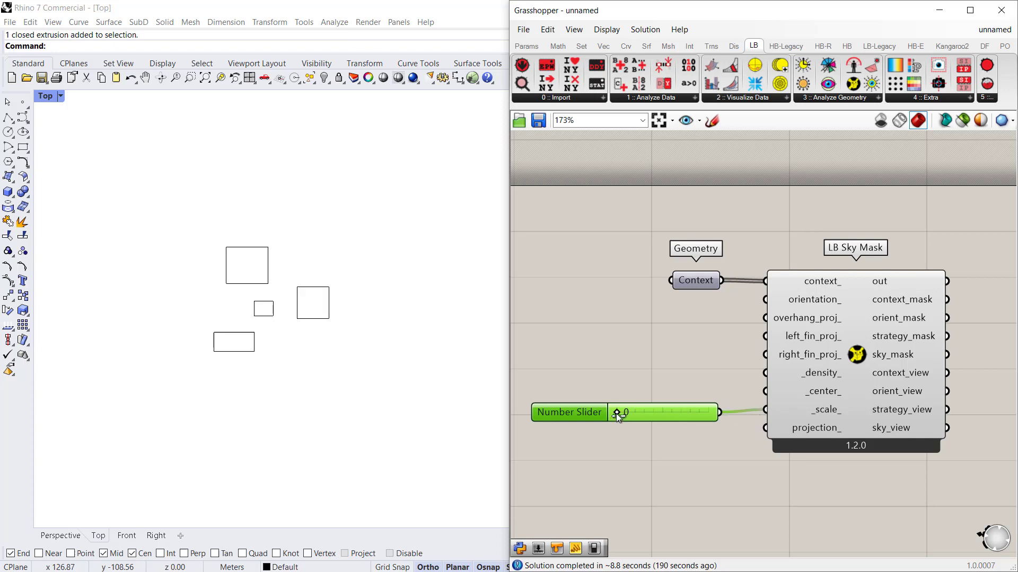
pyautogui.moveTo(616, 414); pyautogui.dragTo(628, 413)
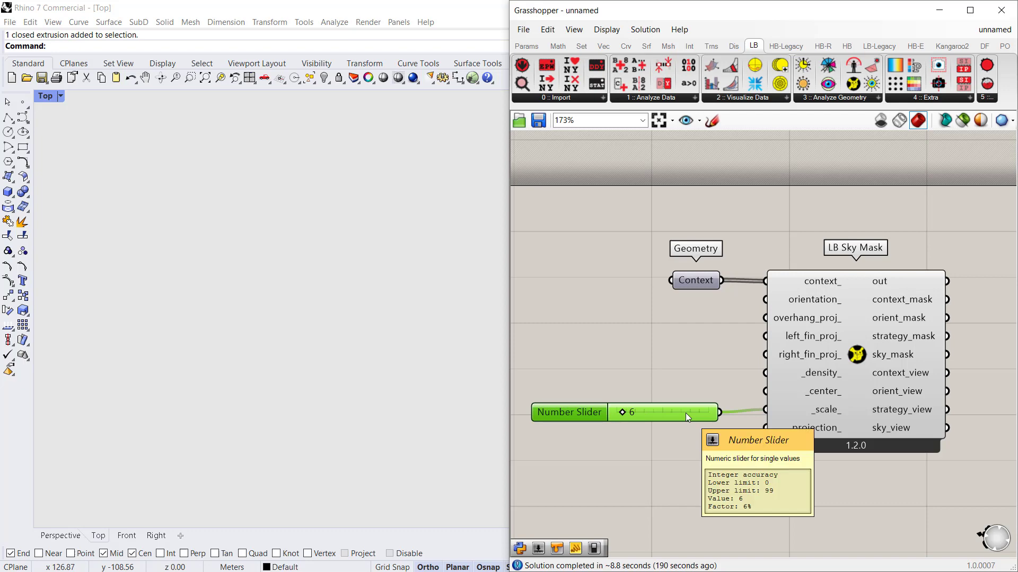
pyautogui.press('Delete')
# Add a 0.99 Number Slider wired to _scale_ and lower it to 0.17.
pyautogui.doubleClick(654, 404)
pyautogui.write('0.99')
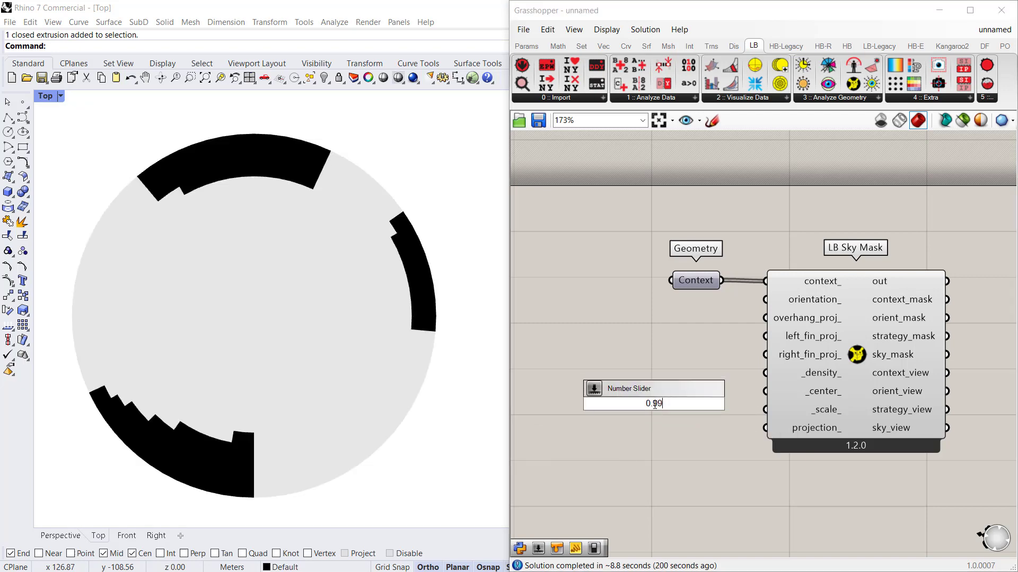
pyautogui.press('Return')
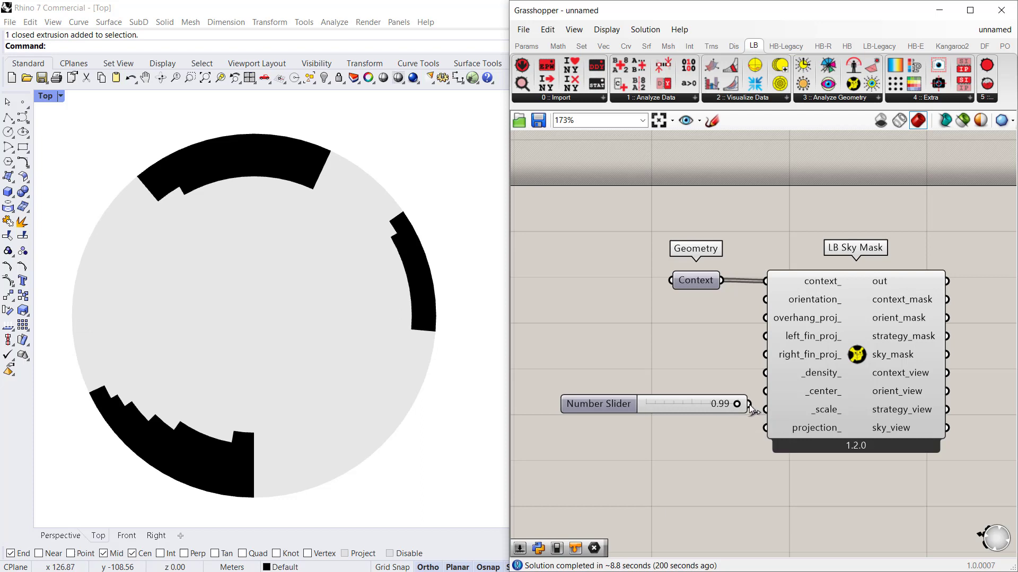
pyautogui.moveTo(748, 404); pyautogui.dragTo(764, 410)
pyautogui.moveTo(638, 408); pyautogui.dragTo(629, 413)
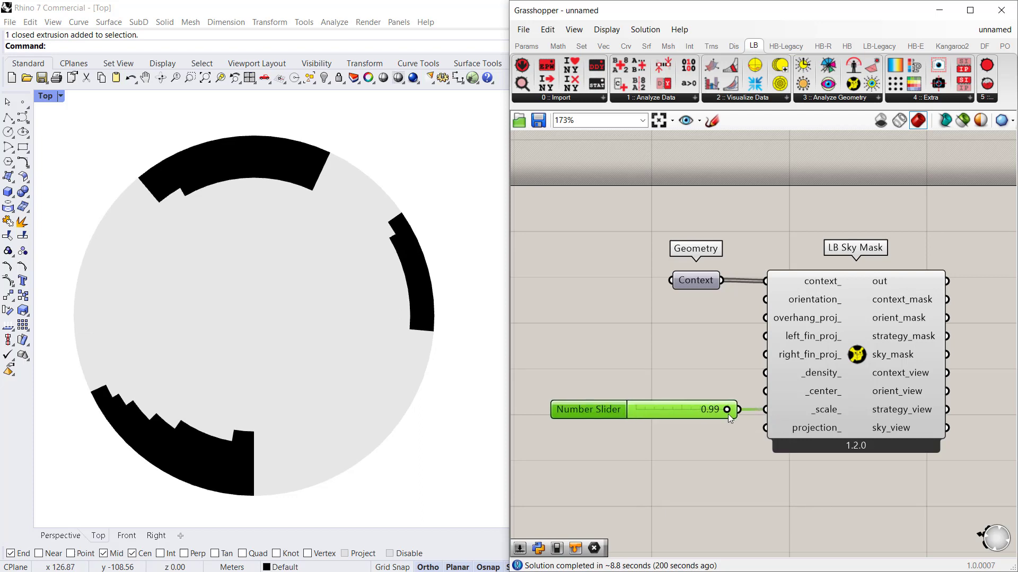
pyautogui.moveTo(727, 409); pyautogui.dragTo(655, 423)
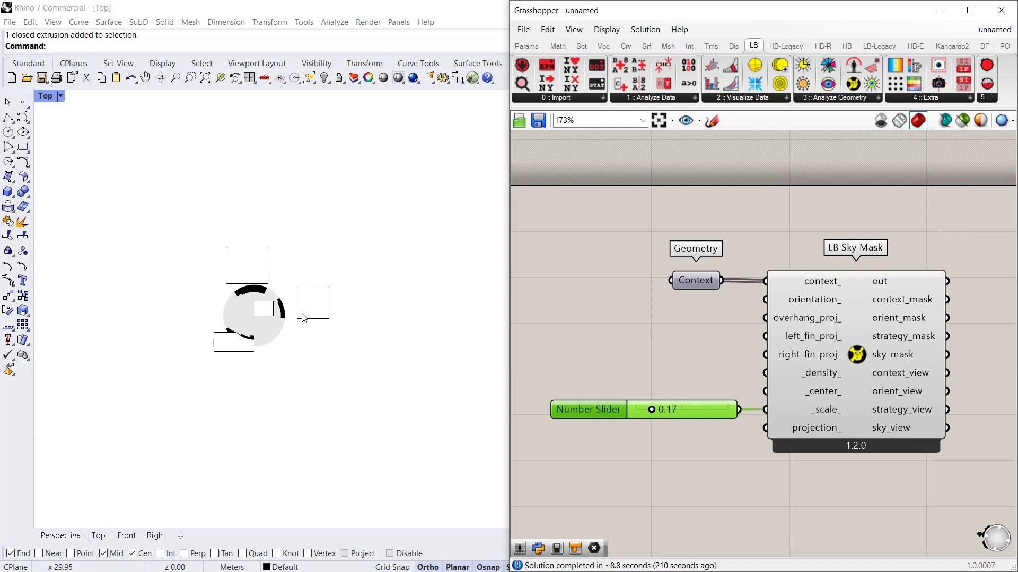
# Place a Rhino point inside the central building box.
pyautogui.scroll(5, 300, 298)
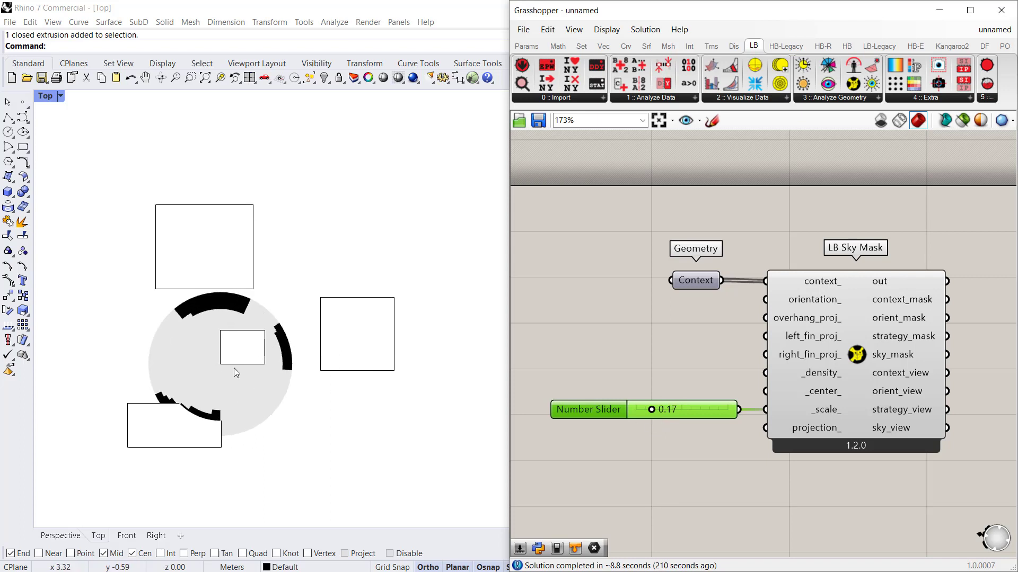
pyautogui.click(829, 393)
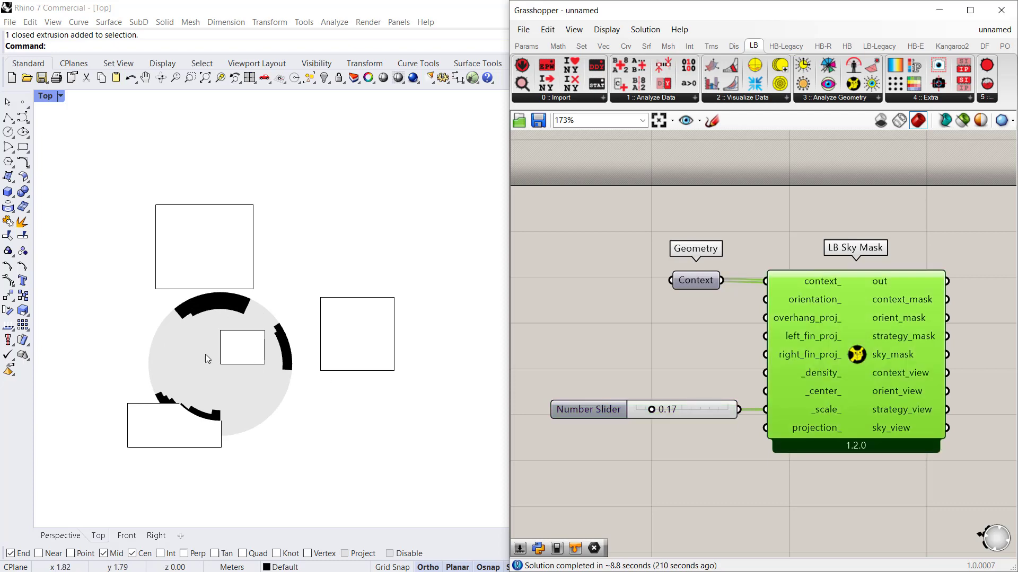
pyautogui.click(23, 118)
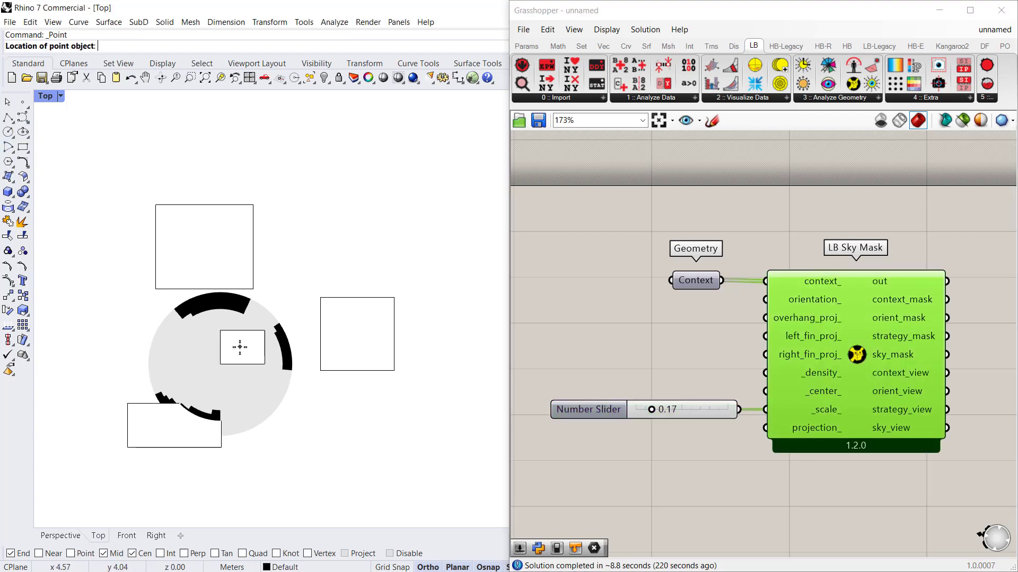
pyautogui.click(242, 348)
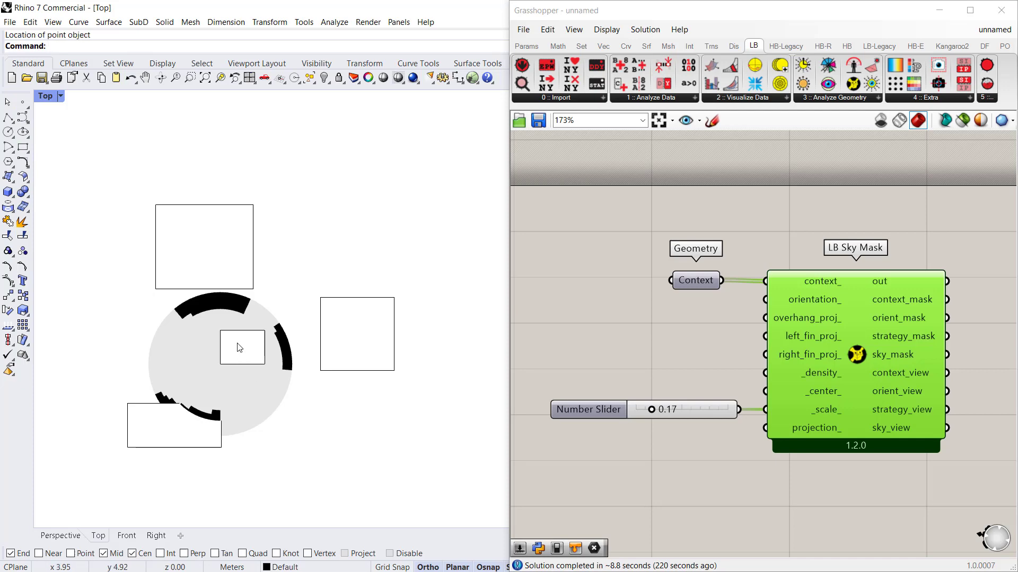
# Add a Point parameter referencing that point and wire it into _center_.
pyautogui.doubleClick(656, 361)
pyautogui.write('point')
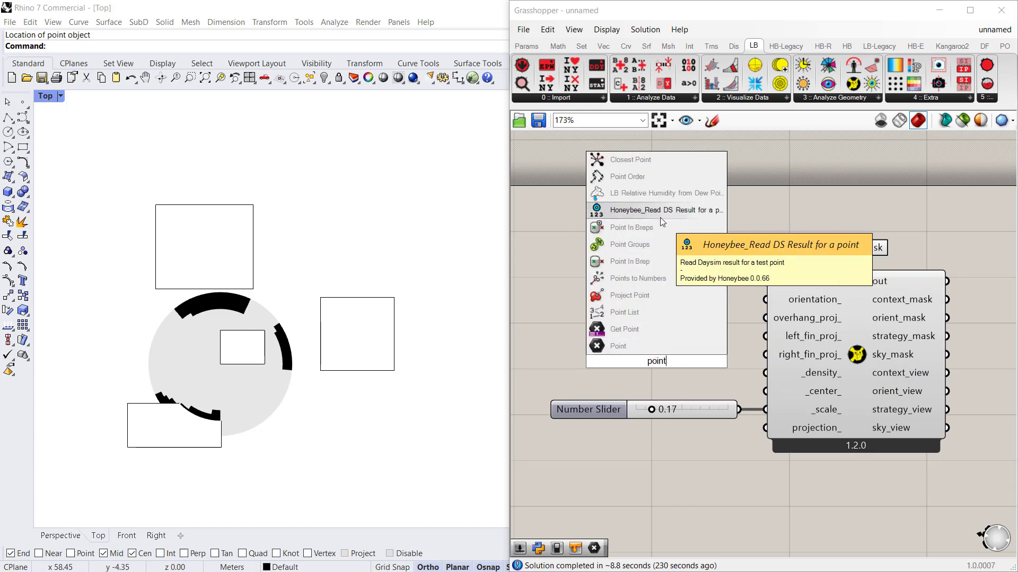
pyautogui.click(638, 346)
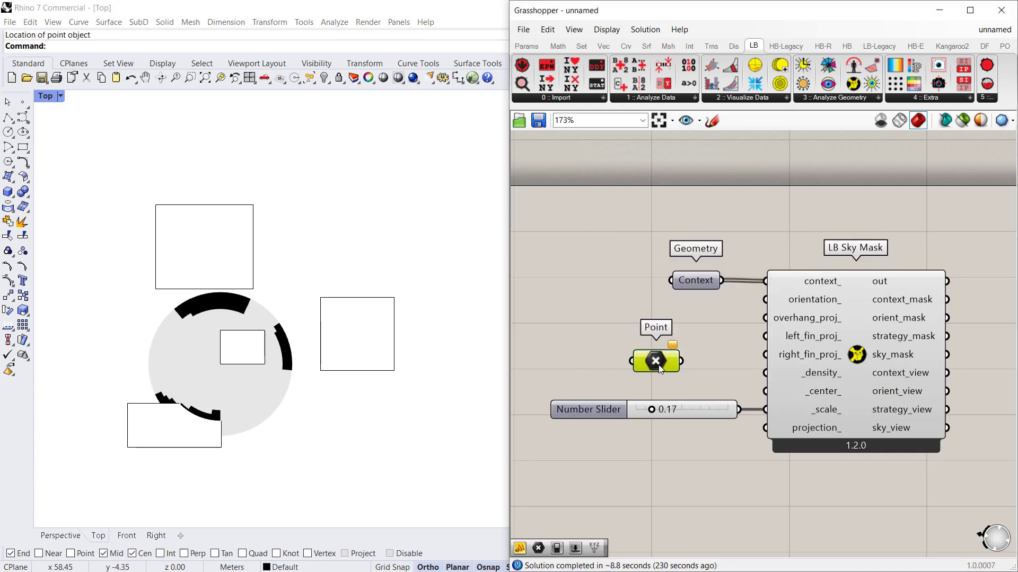
pyautogui.rightClick(659, 365)
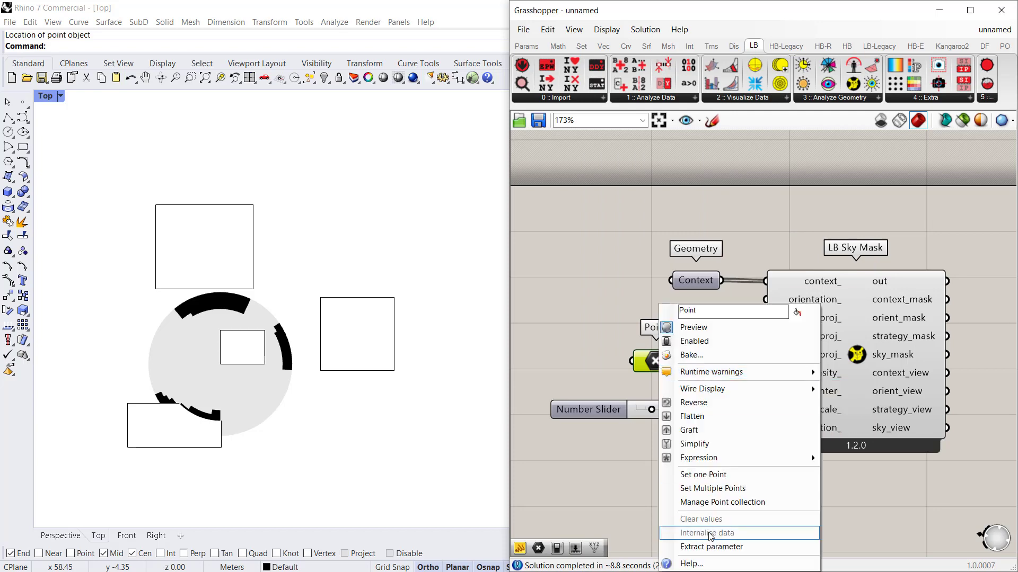
pyautogui.click(702, 475)
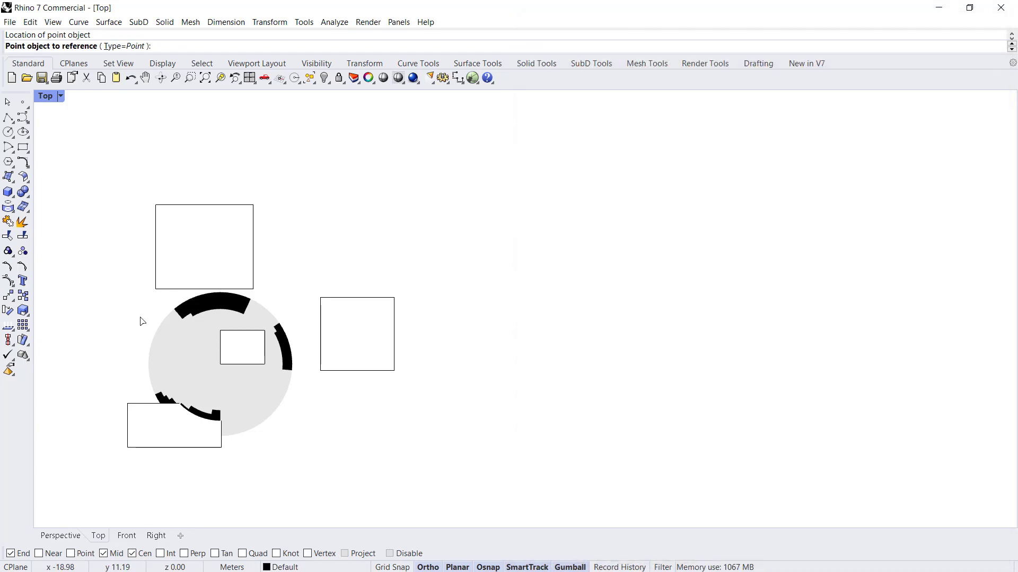
pyautogui.click(60, 536)
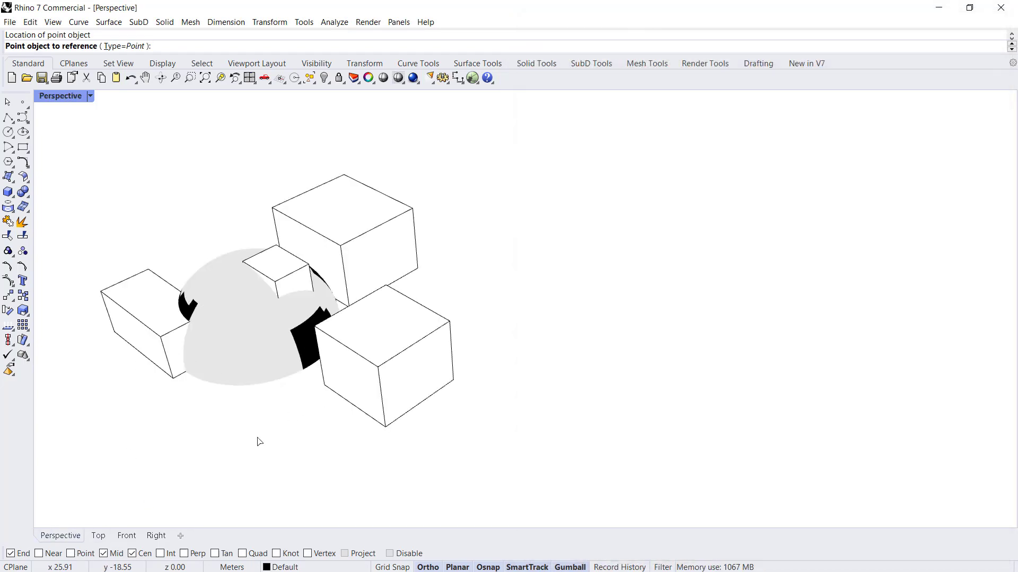
pyautogui.moveTo(259, 441); pyautogui.dragTo(288, 321, button='right')
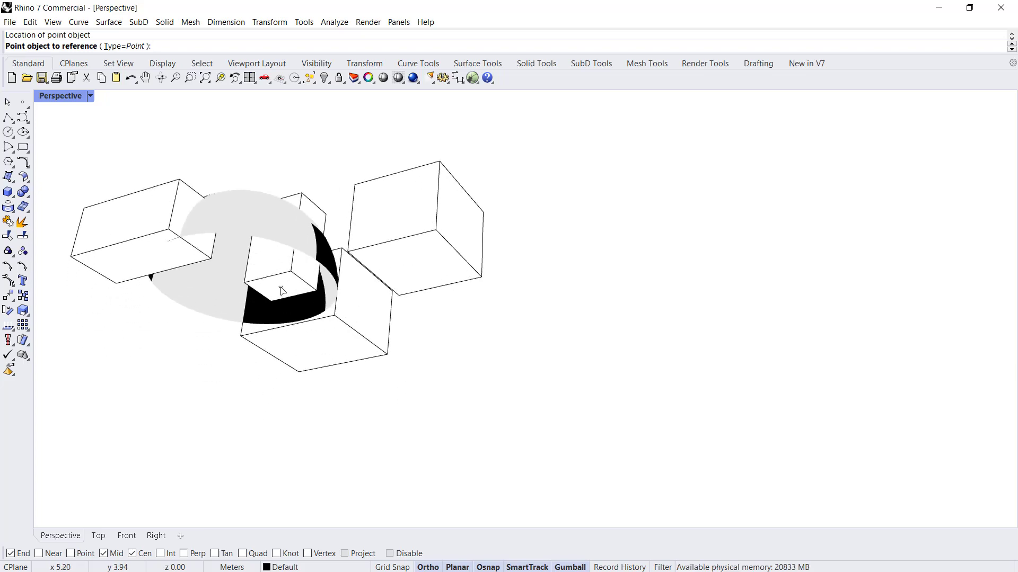
pyautogui.scroll(5, 281, 290)
pyautogui.click(295, 301)
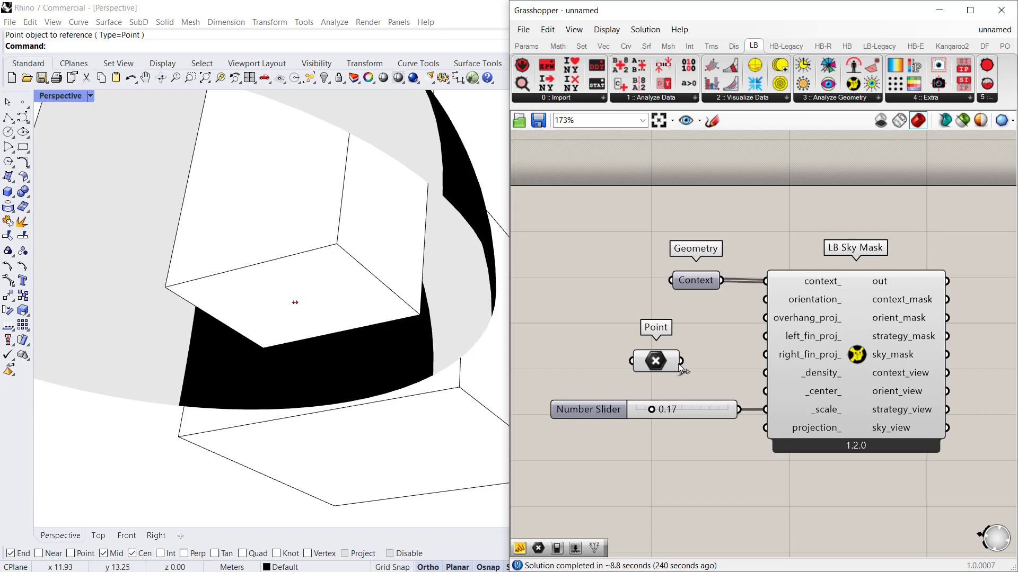
pyautogui.moveTo(681, 361); pyautogui.dragTo(764, 391)
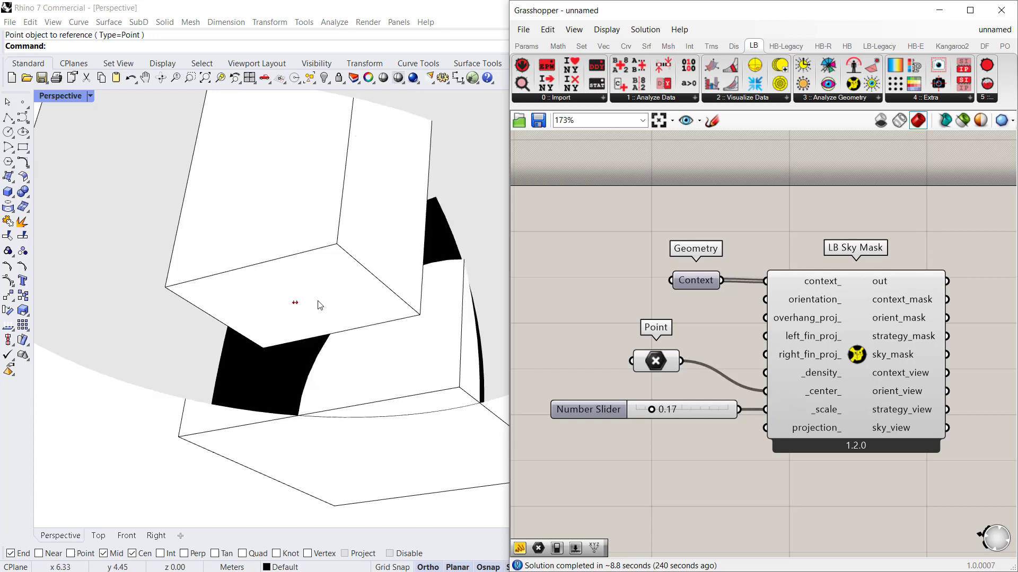
# Select the reference point and nudge it with the gumball in the Top view.
pyautogui.click(292, 307)
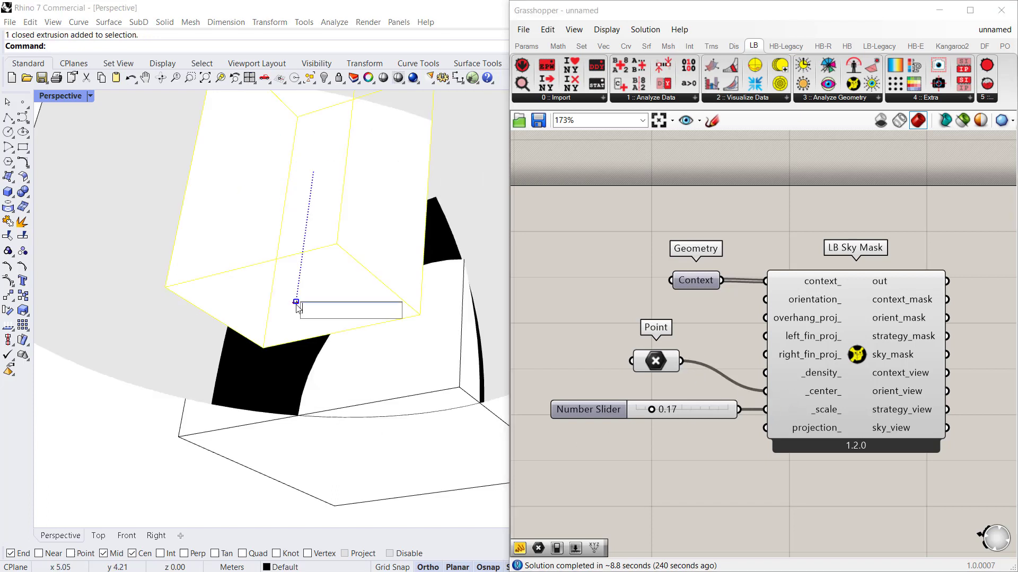
pyautogui.click(200, 514)
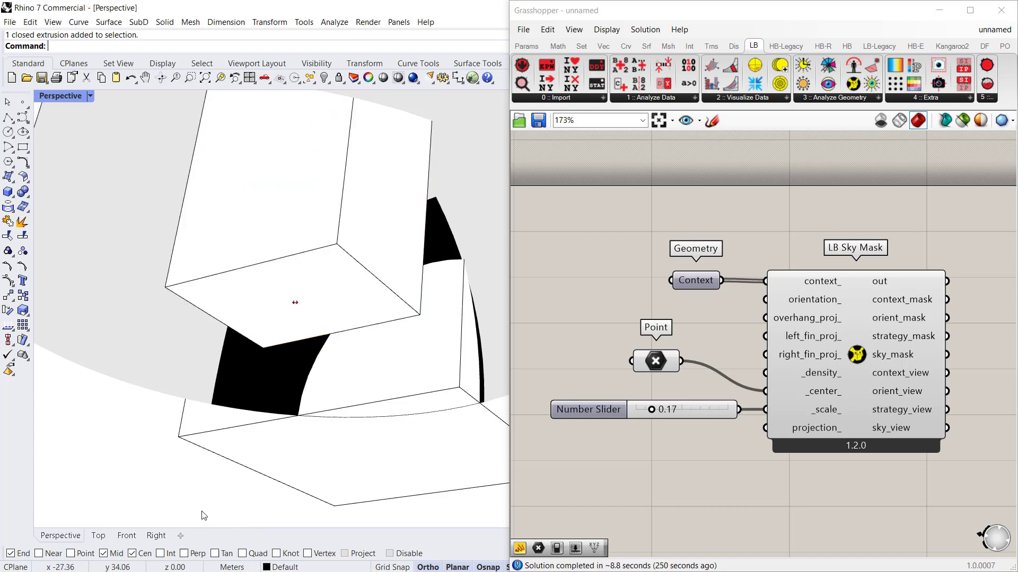
pyautogui.click(295, 303)
pyautogui.click(350, 339)
pyautogui.moveTo(350, 340); pyautogui.dragTo(284, 398, button='right')
pyautogui.click(98, 536)
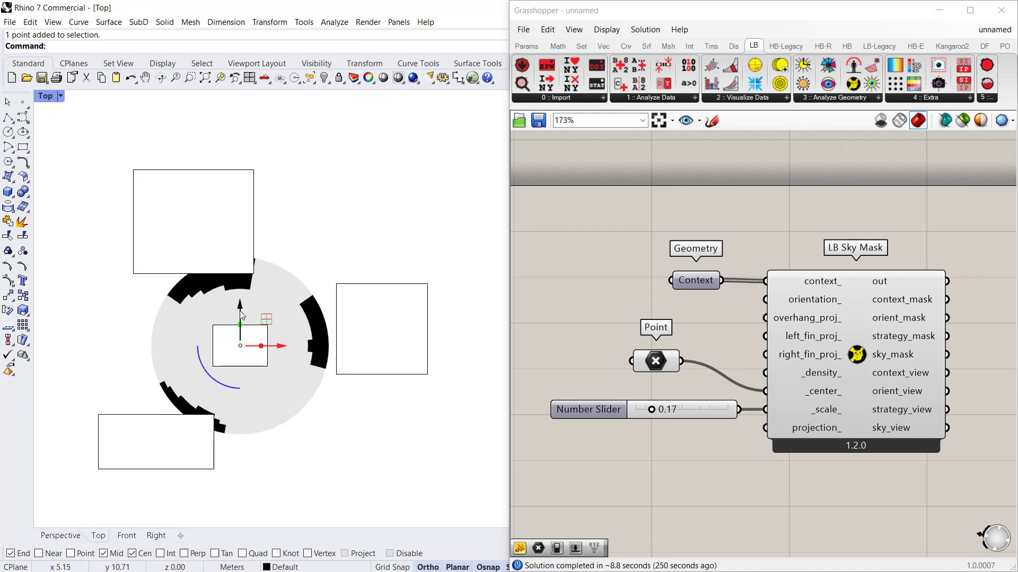
pyautogui.moveTo(240, 321); pyautogui.dragTo(240, 317)
pyautogui.moveTo(280, 352); pyautogui.dragTo(281, 353)
pyautogui.click(300, 435)
# Place the Point component beside _center_ and drag the point to the building's lower edge.
pyautogui.click(663, 366)
pyautogui.moveTo(663, 366); pyautogui.dragTo(717, 396)
pyautogui.click(697, 409)
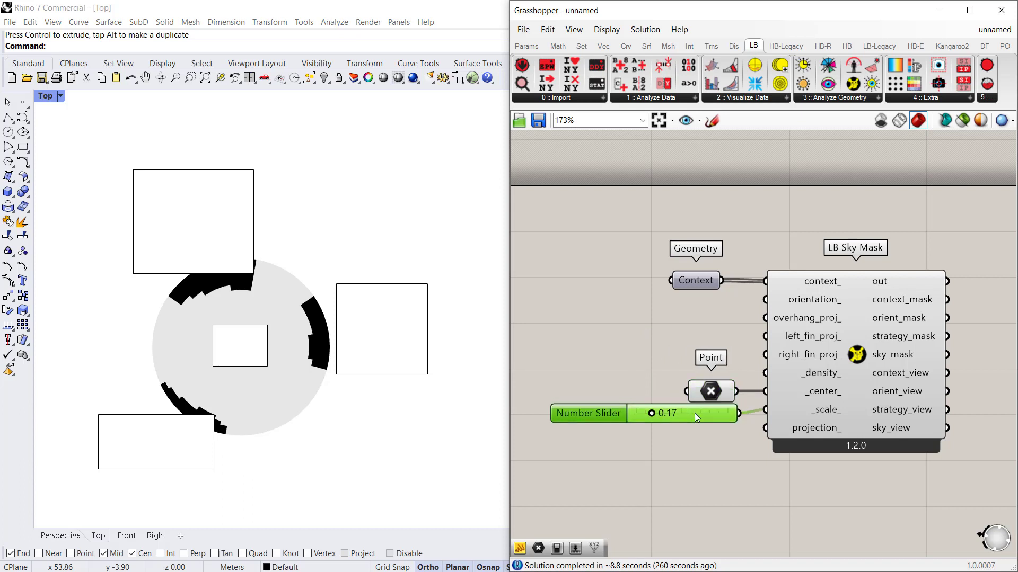
pyautogui.click(708, 392)
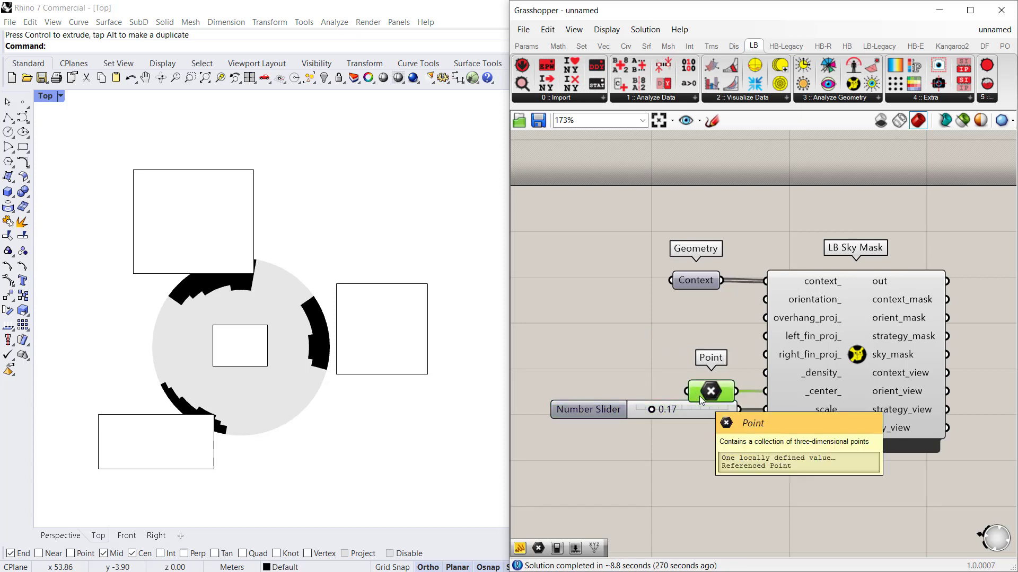
pyautogui.rightClick(710, 393)
pyautogui.moveTo(84, 295); pyautogui.dragTo(253, 383)
pyautogui.moveTo(241, 324)
pyautogui.mouseDown()
pyautogui.moveTo(244, 290)
pyautogui.moveTo(244, 331)
pyautogui.mouseUp()
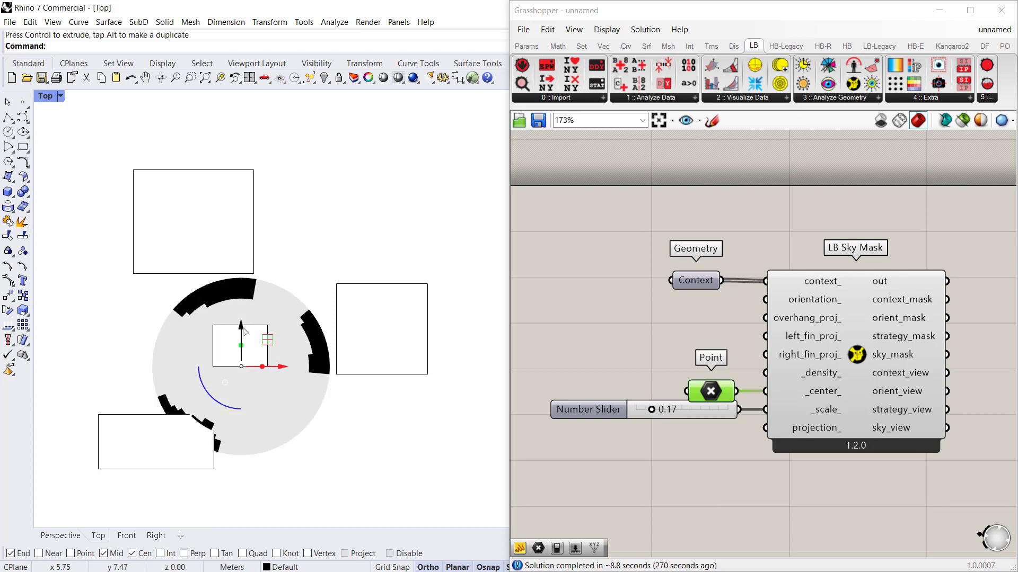
pyautogui.scroll(5, 244, 332)
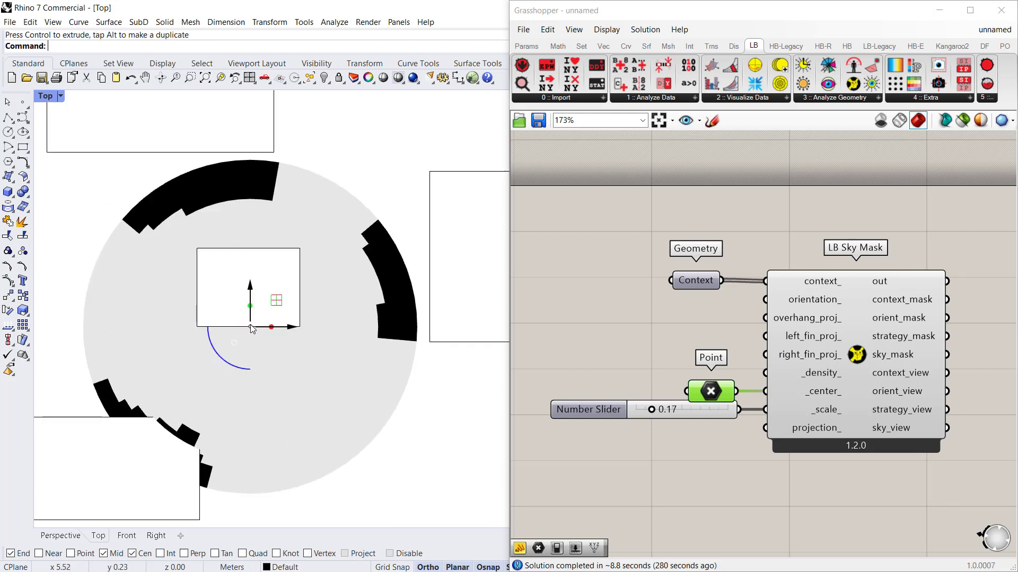
pyautogui.click(651, 350)
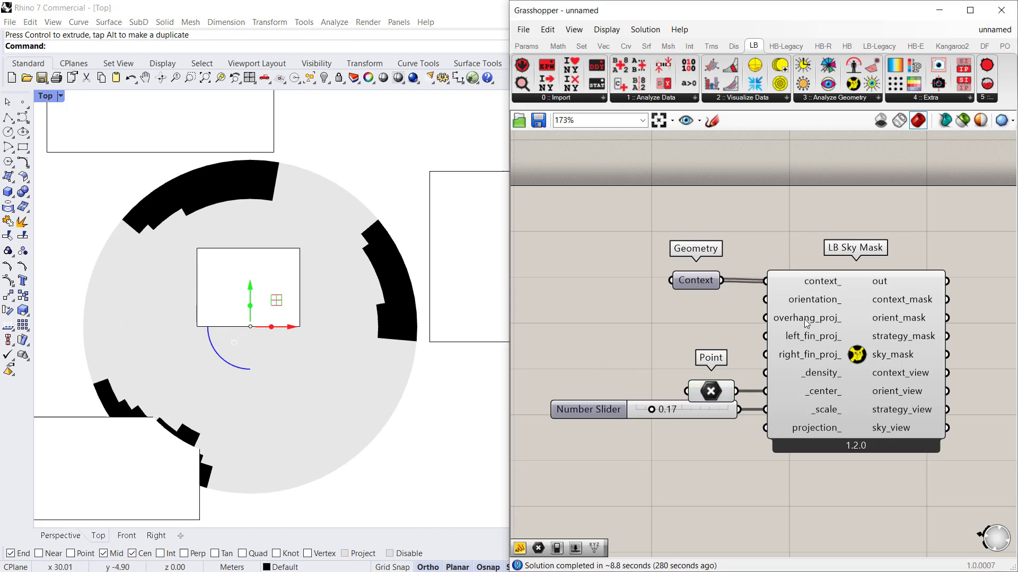
# Add a Number Slider wired to orientation_ and set it to exactly 180.
pyautogui.moveTo(810, 303)
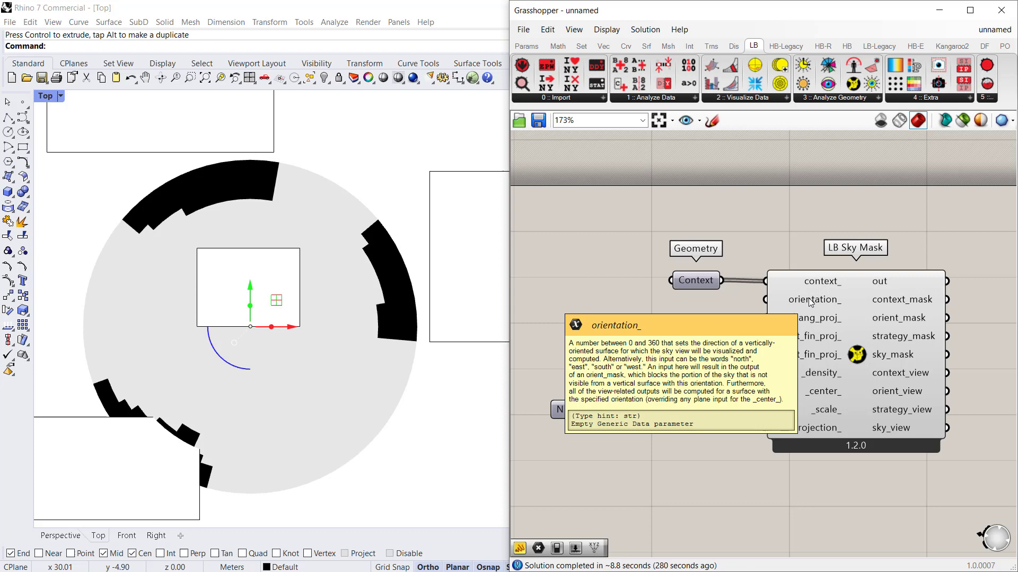
pyautogui.doubleClick(518, 307)
pyautogui.write('0.')
pyautogui.write('28')
pyautogui.press('Return')
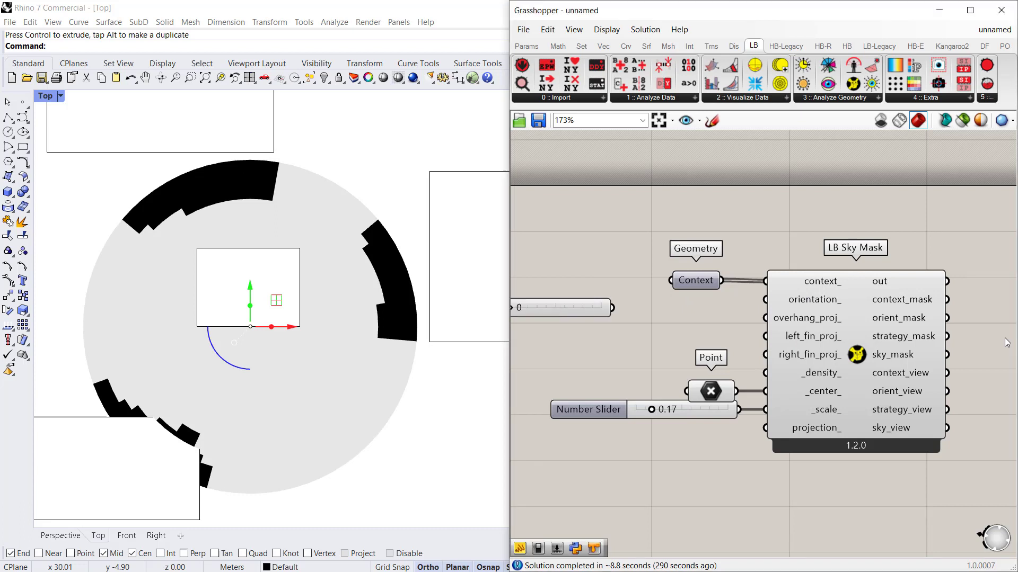
pyautogui.moveTo(584, 305); pyautogui.dragTo(765, 299)
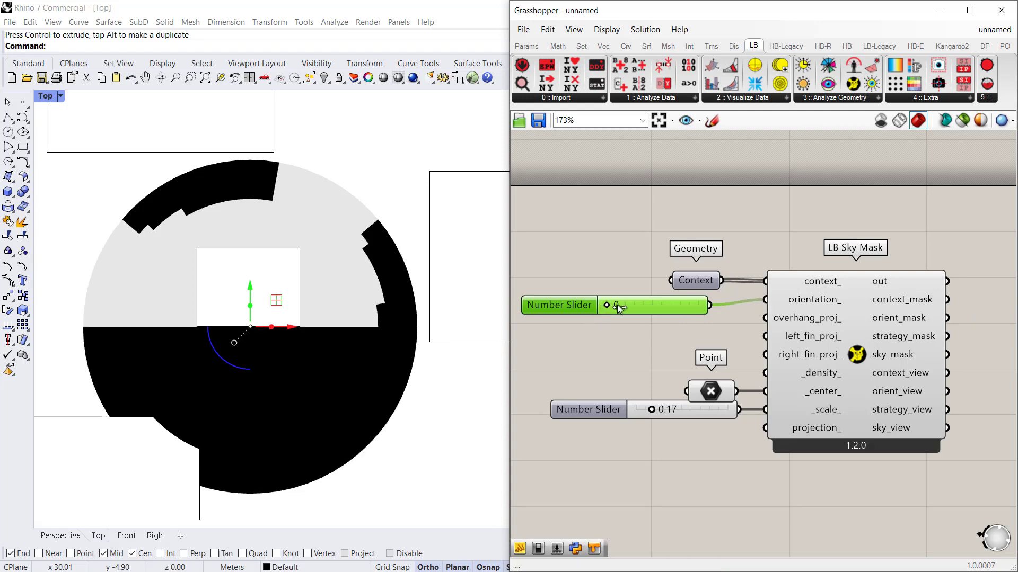
pyautogui.moveTo(620, 305); pyautogui.dragTo(655, 306)
pyautogui.doubleClick(671, 307)
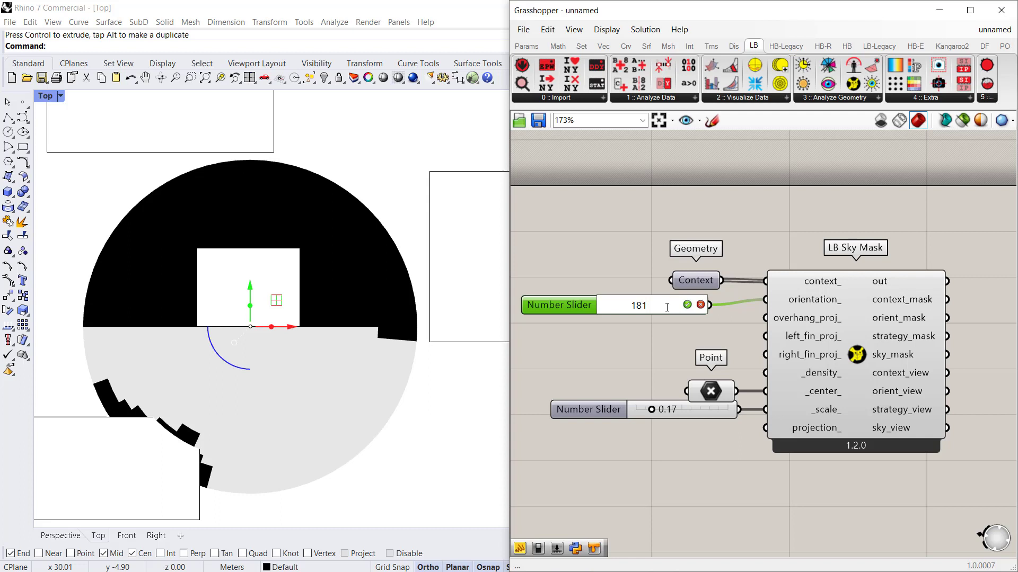
pyautogui.press('BackSpace')
pyautogui.write('0')
pyautogui.click(687, 305)
pyautogui.click(583, 409)
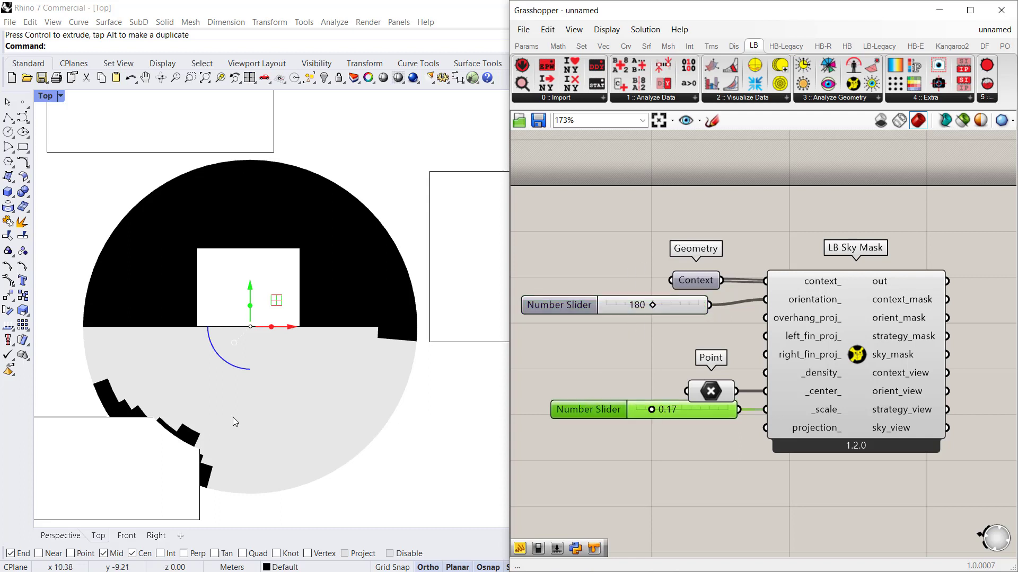
pyautogui.click(397, 136)
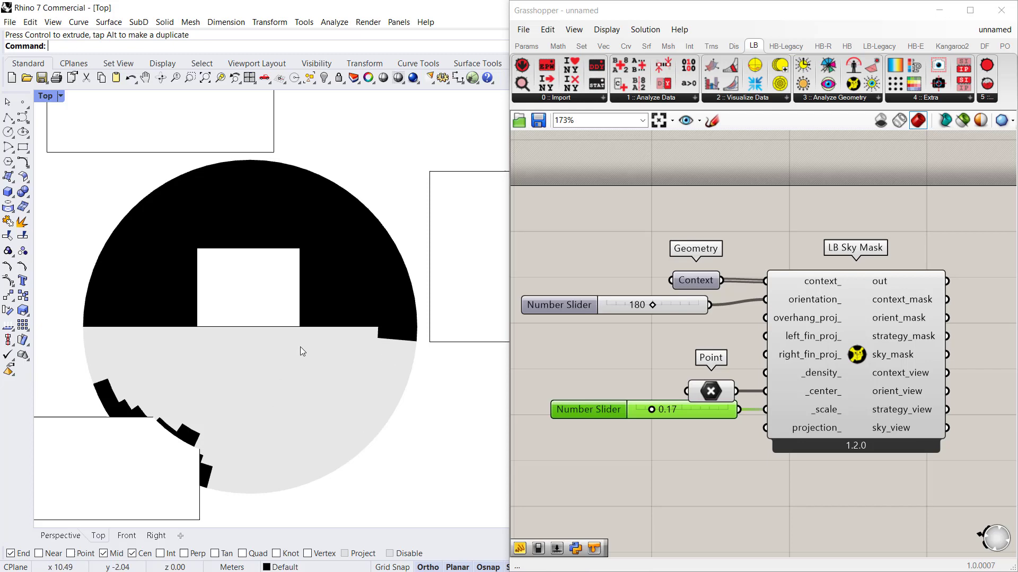
# Add a Number Slider starting at 0, wire it to overhang_proj_, and set it to 3.
pyautogui.click(582, 313)
pyautogui.moveTo(581, 311); pyautogui.dragTo(593, 304)
pyautogui.moveTo(821, 323)
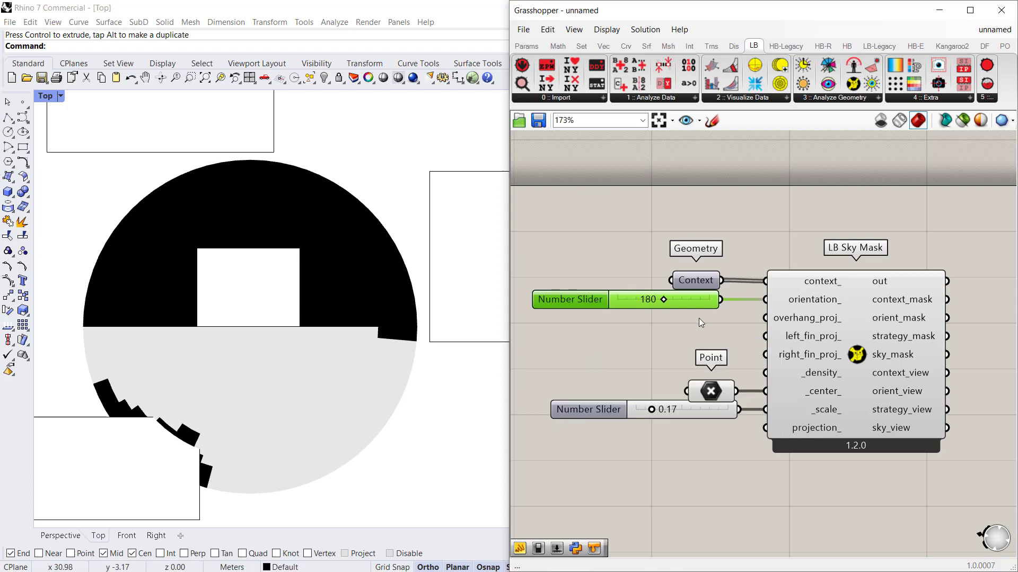
pyautogui.doubleClick(682, 326)
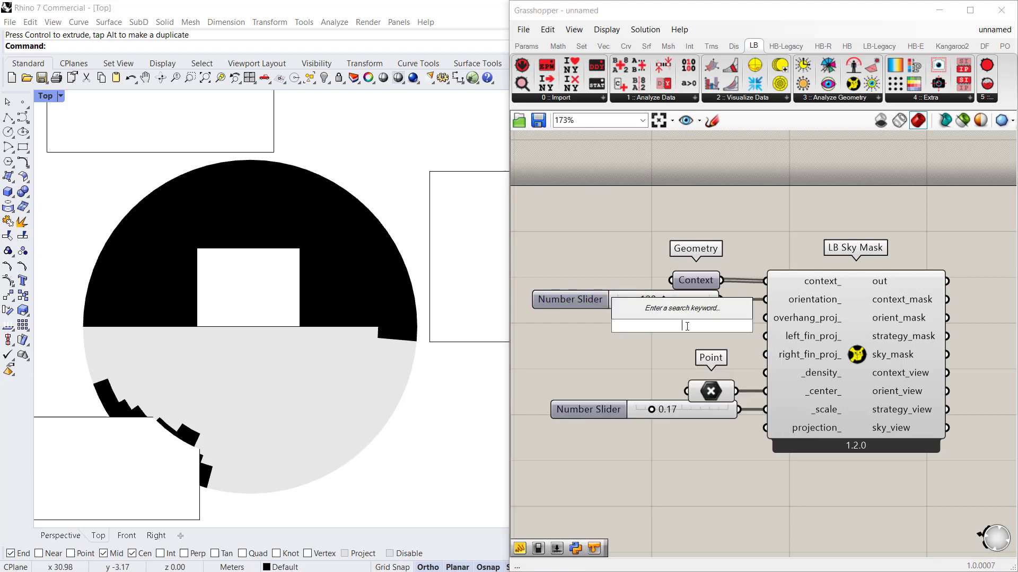
pyautogui.write('0')
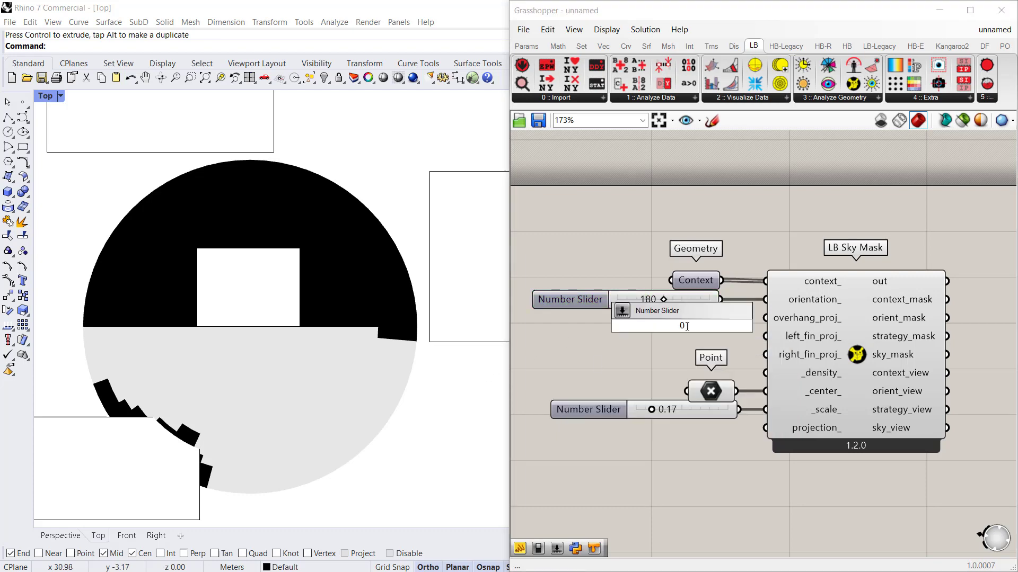
pyautogui.write('.')
pyautogui.write('0')
pyautogui.press('Return')
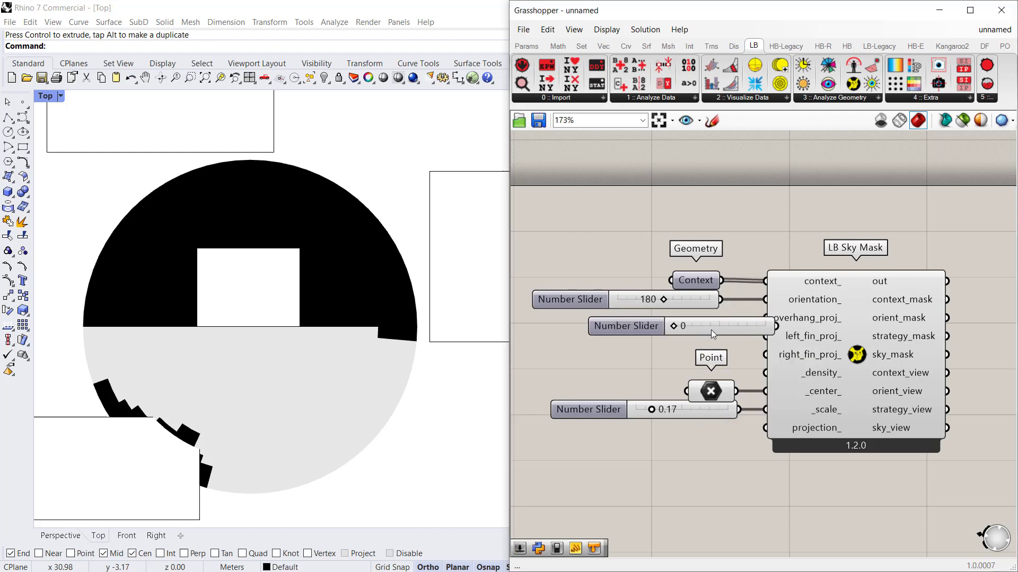
pyautogui.moveTo(711, 330); pyautogui.dragTo(657, 327)
pyautogui.moveTo(720, 322); pyautogui.dragTo(766, 318)
pyautogui.moveTo(614, 321); pyautogui.dragTo(619, 329)
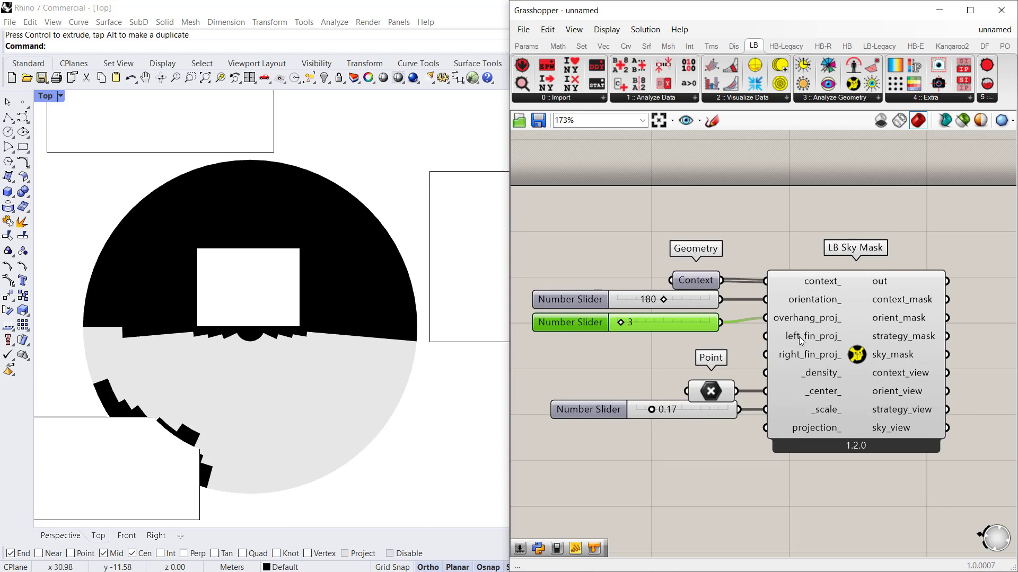
# Add a 0..180 slider wired to left_fin_proj_ and set it to 46.
pyautogui.moveTo(799, 339)
pyautogui.moveTo(798, 358)
pyautogui.doubleClick(686, 343)
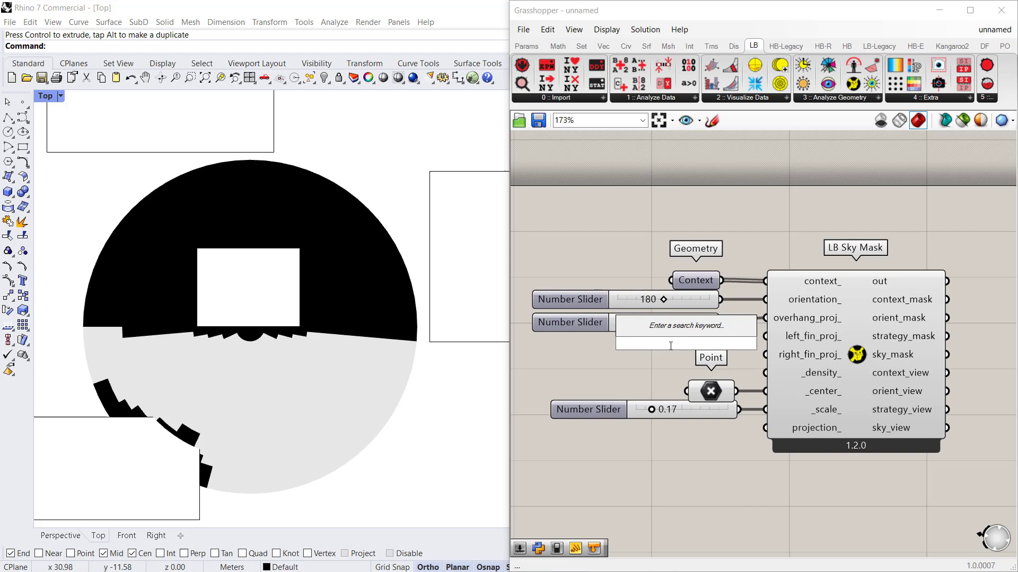
pyautogui.write('0')
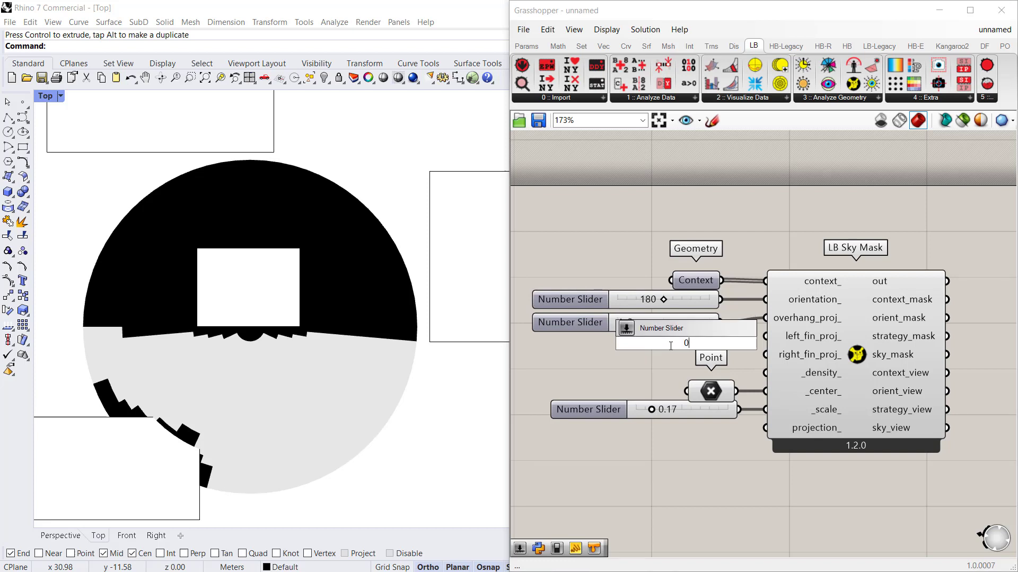
pyautogui.write('..180')
pyautogui.press('Return')
pyautogui.moveTo(669, 346); pyautogui.dragTo(593, 350)
pyautogui.moveTo(716, 345); pyautogui.dragTo(769, 342)
pyautogui.moveTo(611, 345); pyautogui.dragTo(634, 345)
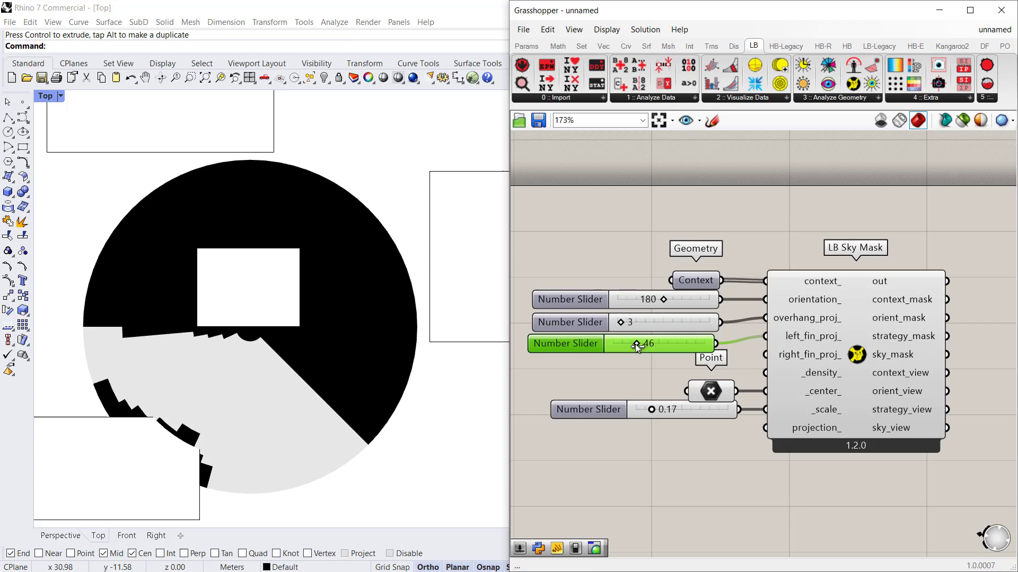
pyautogui.moveTo(635, 344); pyautogui.dragTo(635, 344)
# Duplicate the slider, wire the copy to right_fin_proj_, and set it to 48.
pyautogui.keyDown('alt'); pyautogui.moveTo(571, 342); pyautogui.dragTo(567, 358); pyautogui.keyUp('alt')
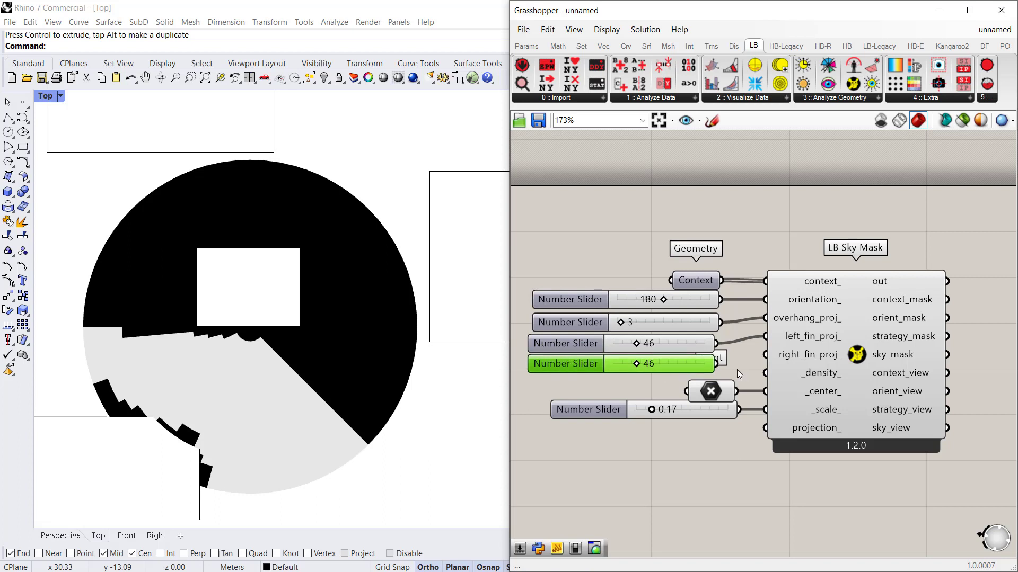
pyautogui.moveTo(716, 364); pyautogui.dragTo(763, 355)
pyautogui.moveTo(634, 364); pyautogui.dragTo(635, 365)
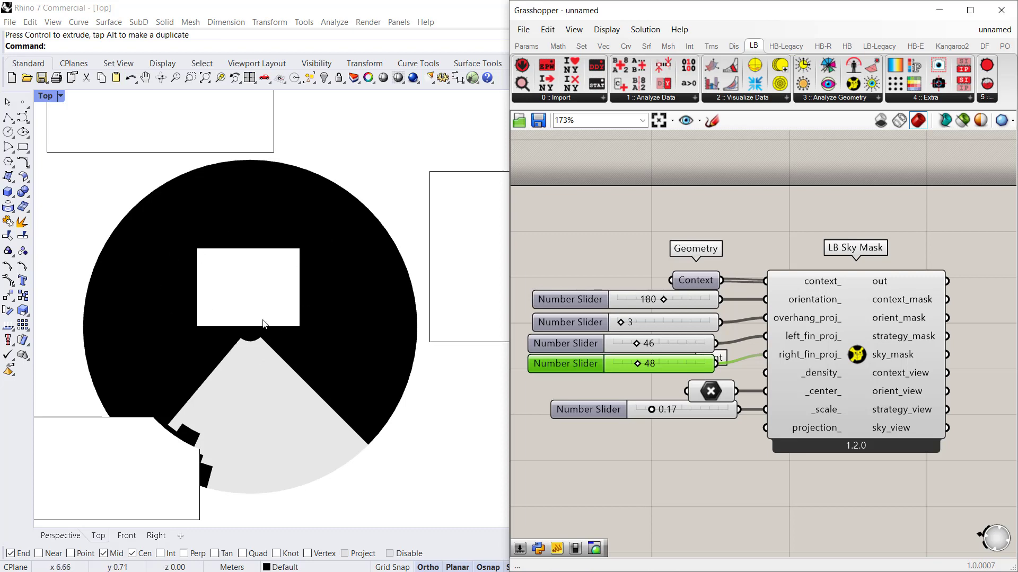
# Delete the two fin sliders, keeping the overhang slider at 3.
pyautogui.click(602, 414)
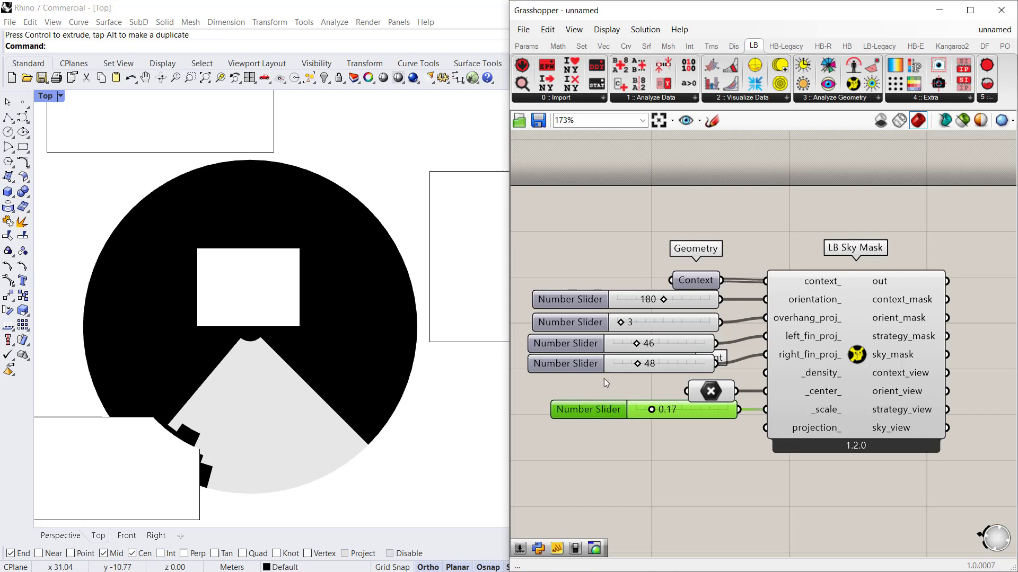
pyautogui.moveTo(605, 377); pyautogui.dragTo(552, 284)
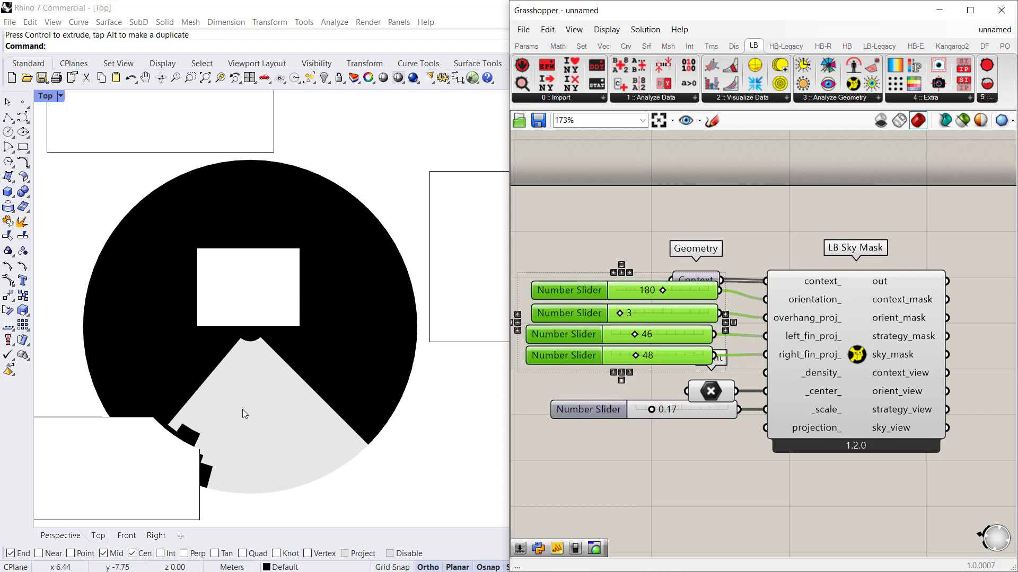
pyautogui.moveTo(655, 372); pyautogui.dragTo(595, 322)
pyautogui.press('Delete')
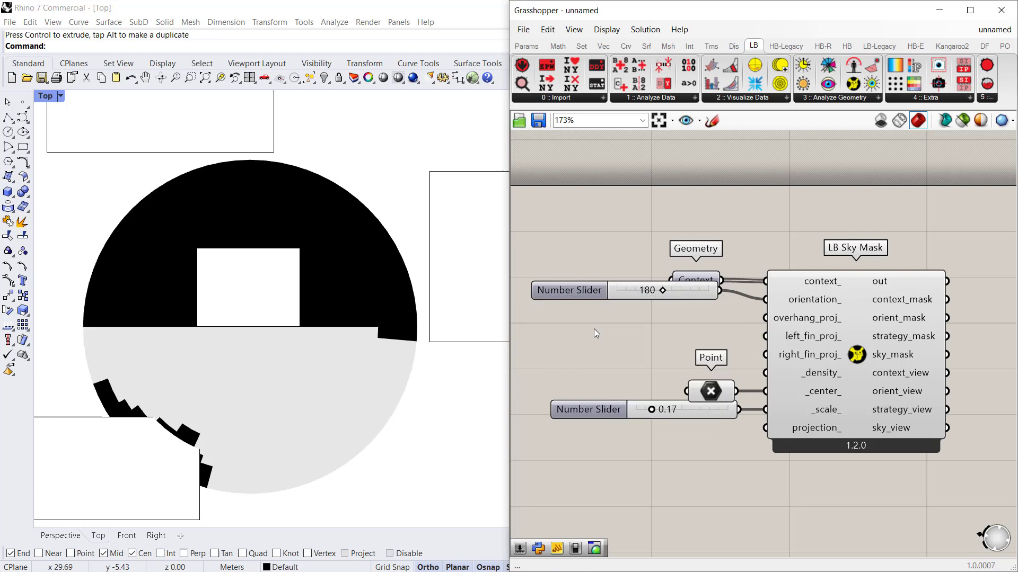
pyautogui.hotkey('ctrl', 'z')
pyautogui.click(640, 385)
pyautogui.moveTo(653, 375); pyautogui.dragTo(585, 330)
pyautogui.press('Delete')
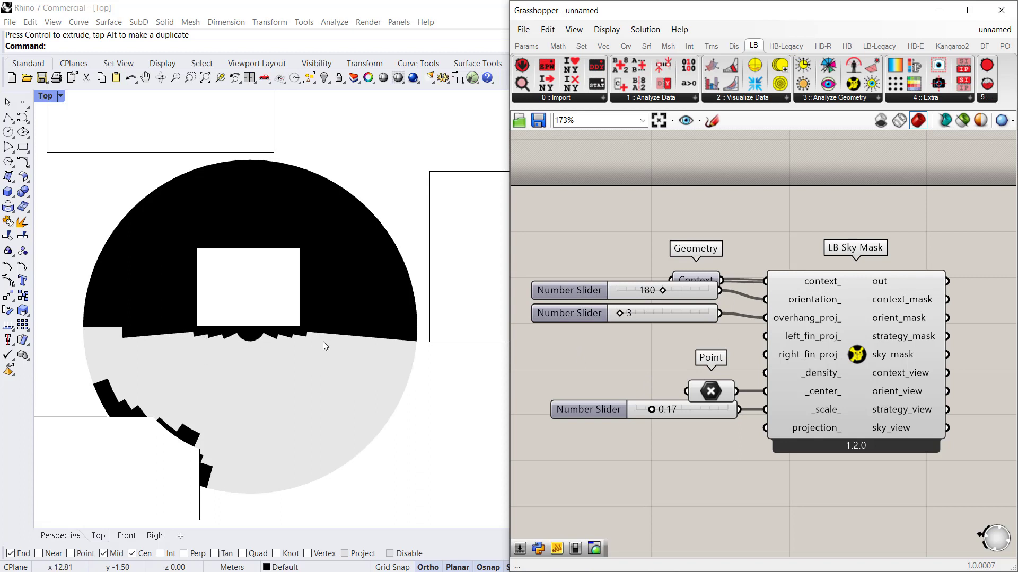
# Add a Number Slider at 3 wired into LB Sky Mask's _density_ input.
pyautogui.moveTo(822, 374)
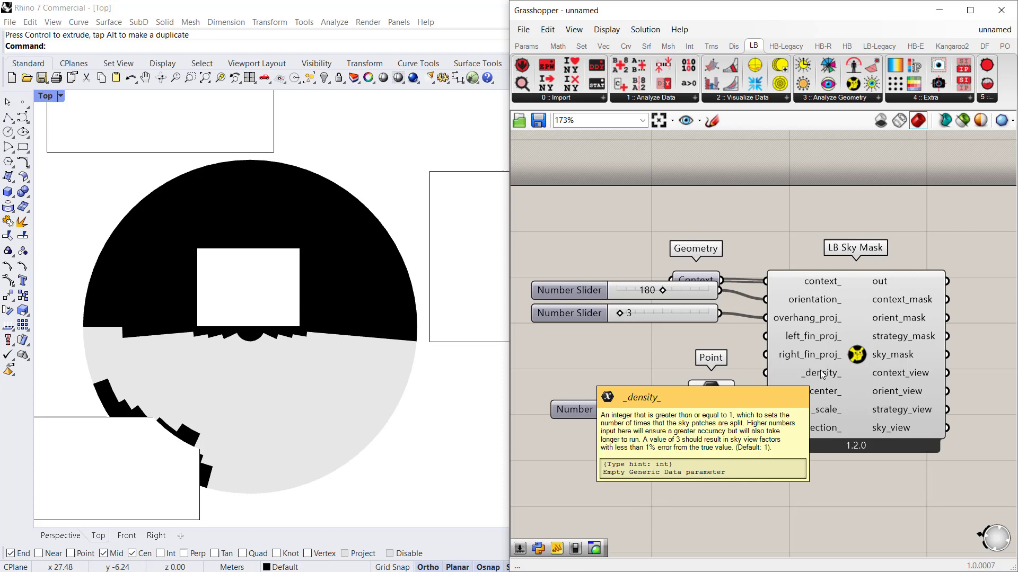
pyautogui.doubleClick(685, 361)
pyautogui.write('number slider')
pyautogui.press('Return')
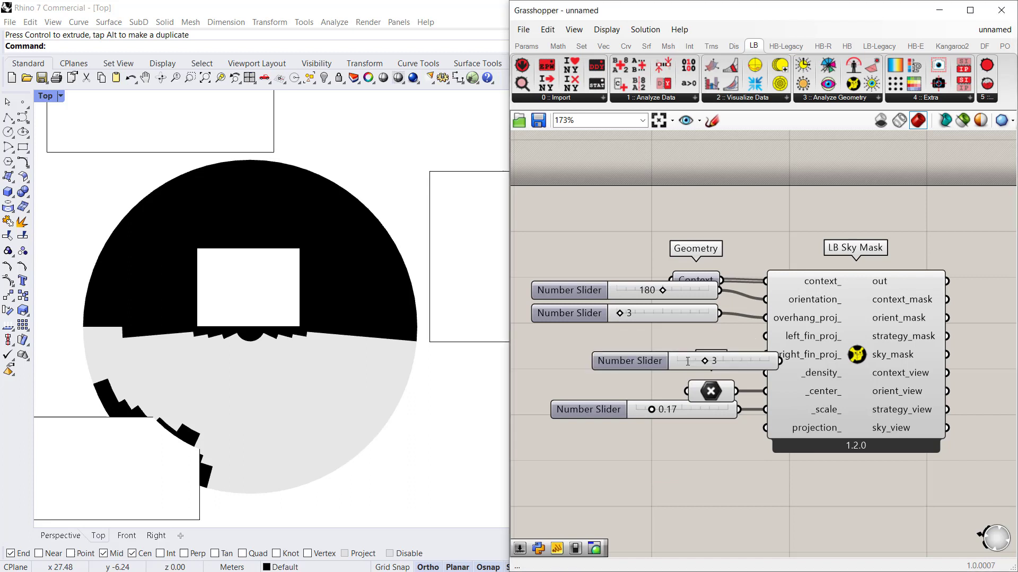
pyautogui.moveTo(686, 360); pyautogui.dragTo(642, 371)
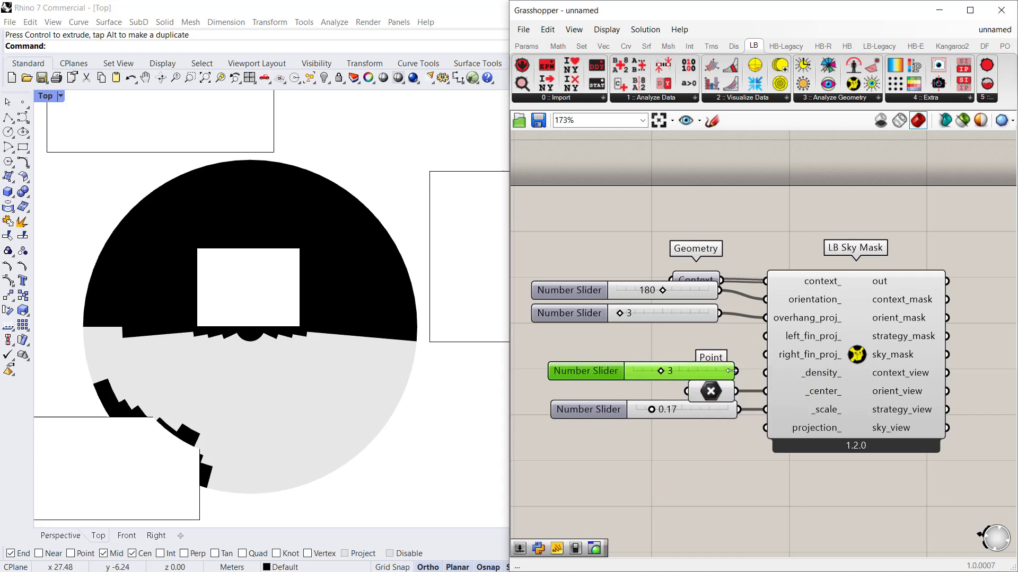
pyautogui.moveTo(737, 371); pyautogui.dragTo(765, 373)
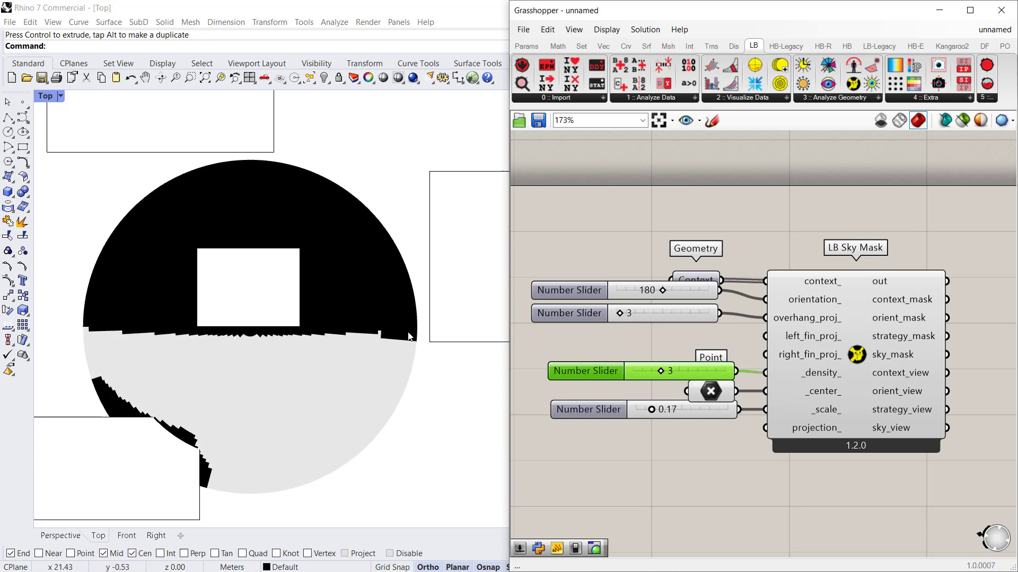
# Move the right and lower-left context boxes closer to the central building.
pyautogui.click(442, 225)
pyautogui.scroll(-2, 330, 304)
pyautogui.scroll(-2, 330, 305)
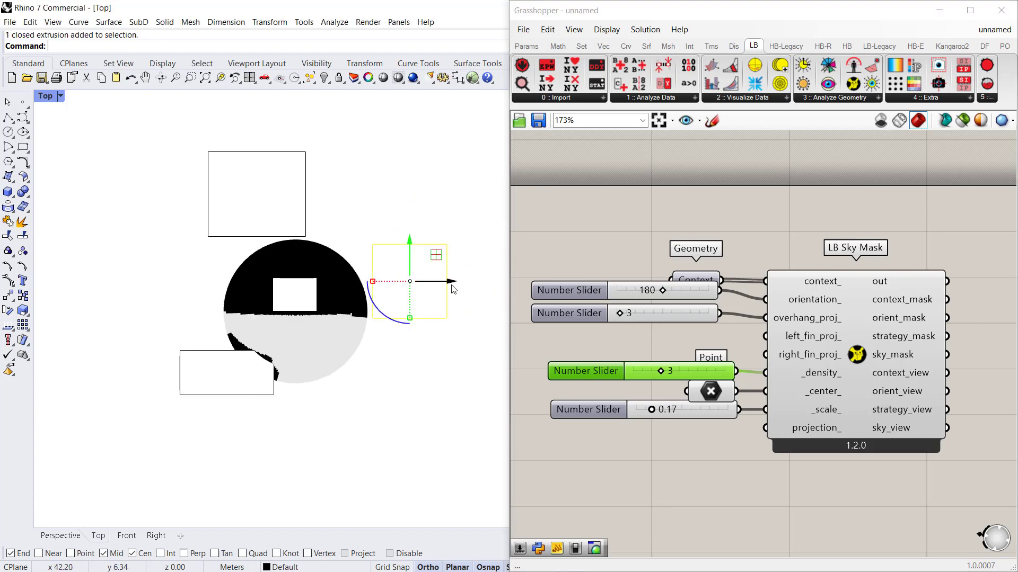
pyautogui.moveTo(454, 281); pyautogui.dragTo(438, 288)
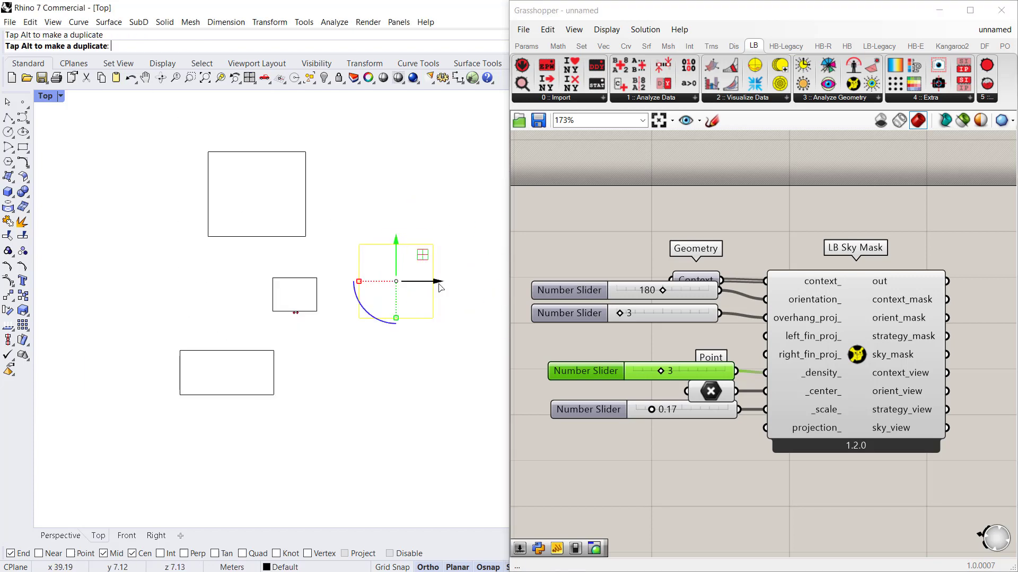
pyautogui.click(212, 391)
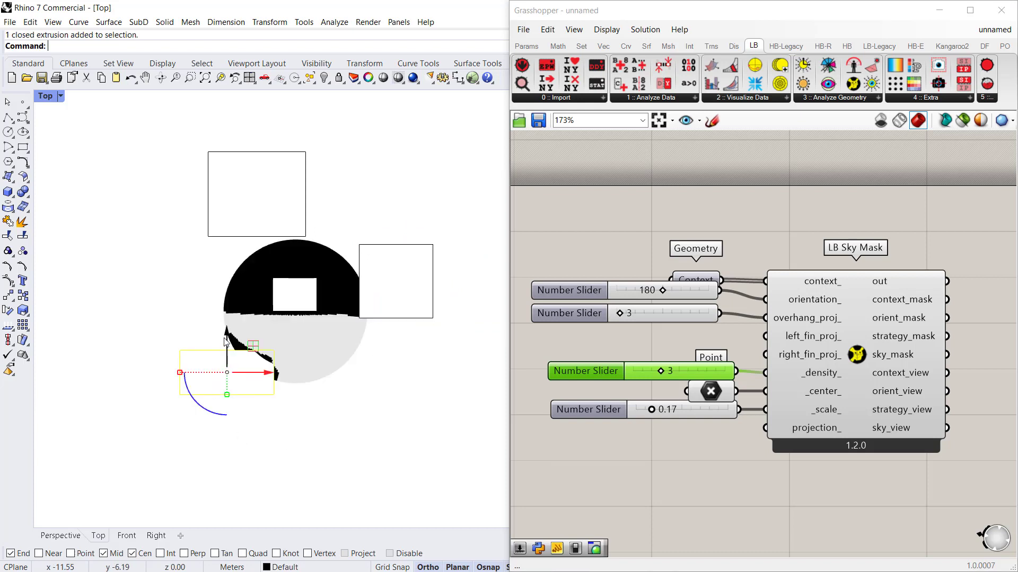
pyautogui.moveTo(226, 341); pyautogui.dragTo(225, 328)
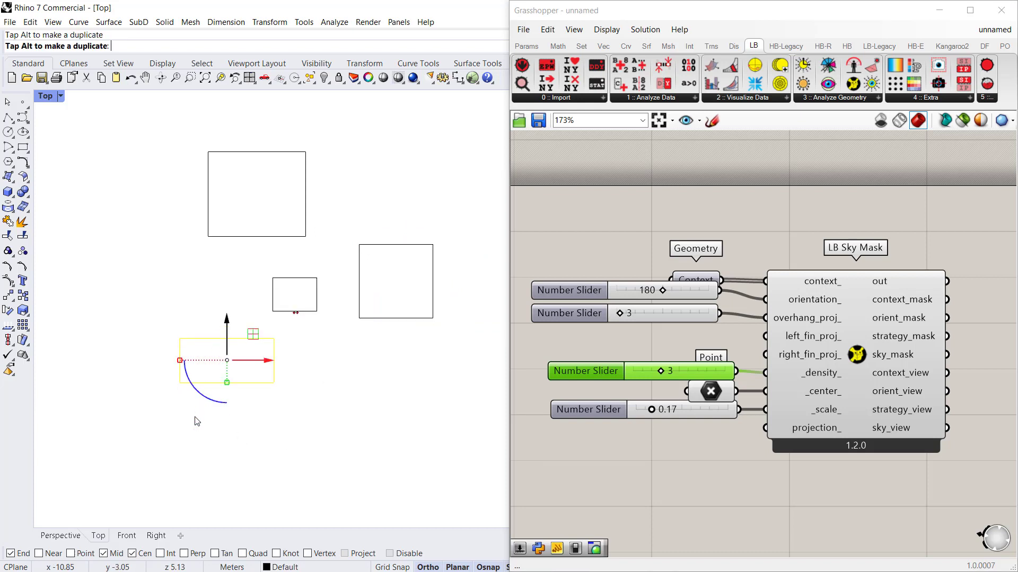
# Move the top context box down toward the building, then select the orientation and overhang sliders.
pyautogui.click(250, 204)
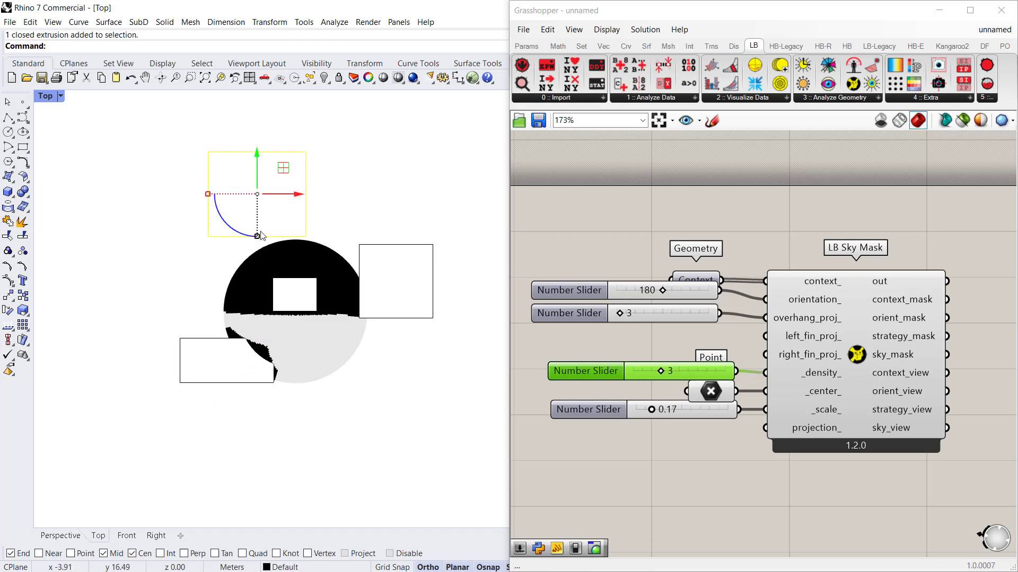
pyautogui.moveTo(259, 152); pyautogui.dragTo(258, 167)
pyautogui.scroll(5, 299, 313)
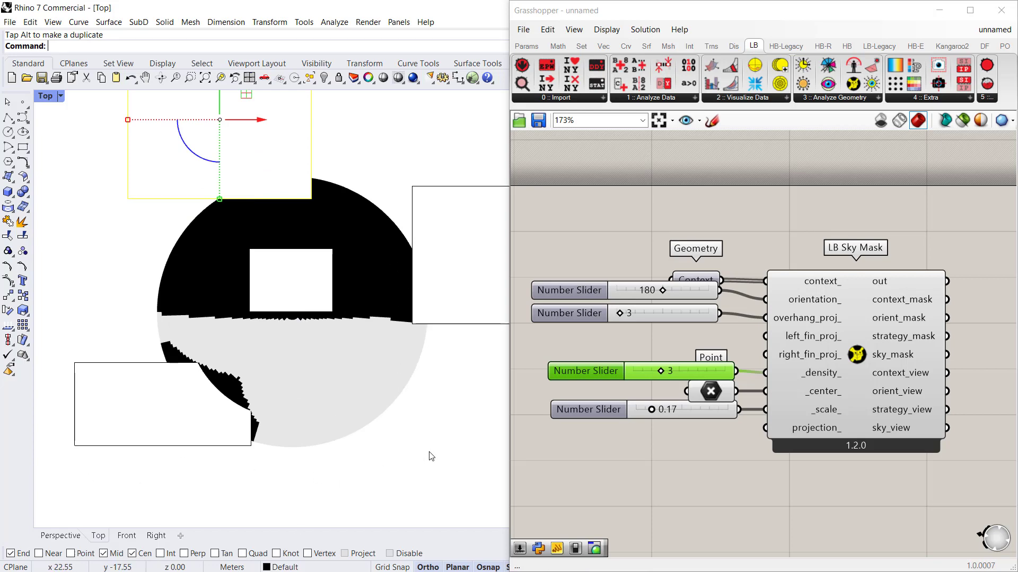
pyautogui.moveTo(589, 241); pyautogui.dragTo(568, 329)
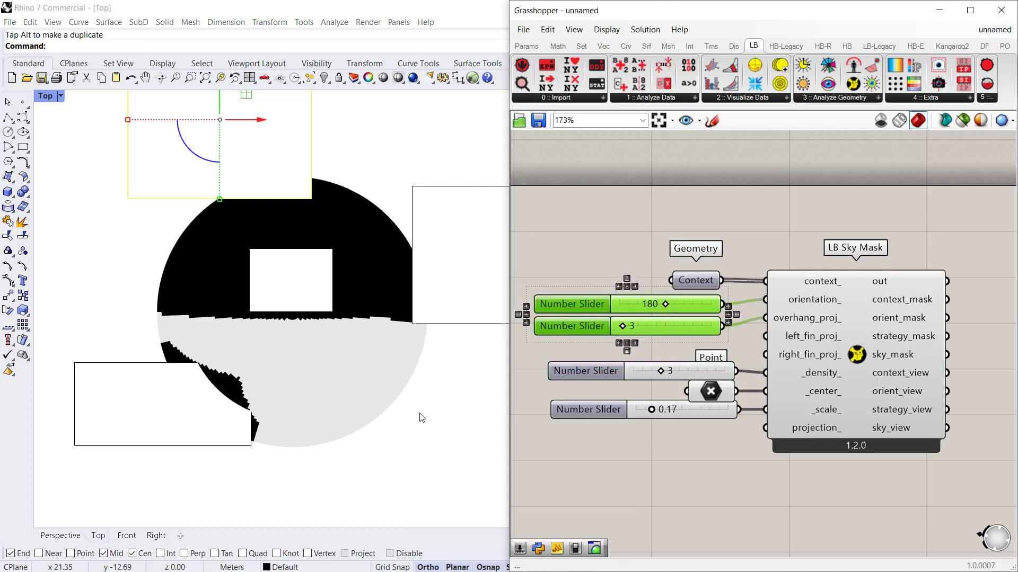